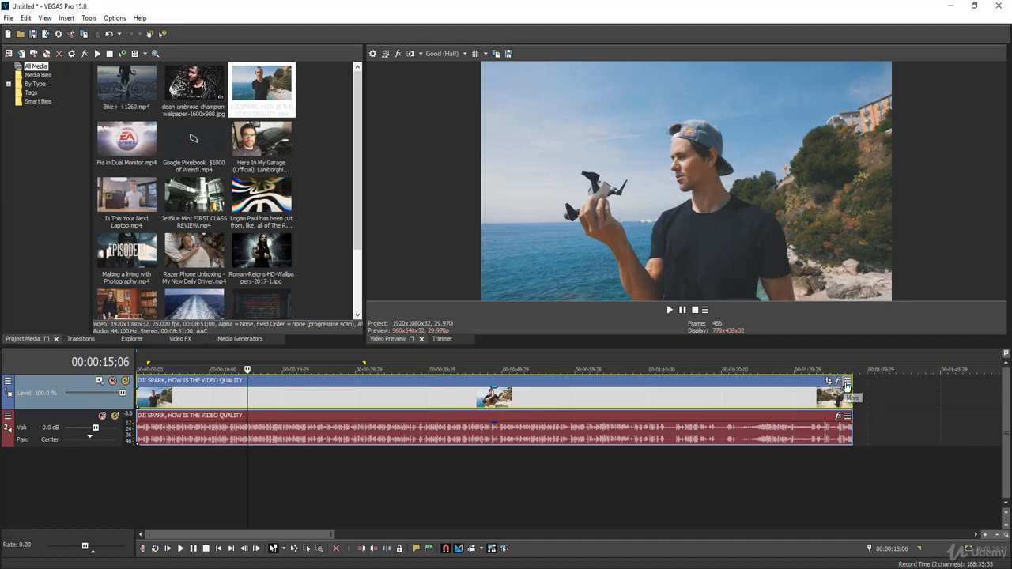
Step: Examine which controls can be shown in video event headers in the visible button set, and cancel without changes
{"action": "left_click", "coordinate": [847, 383]}
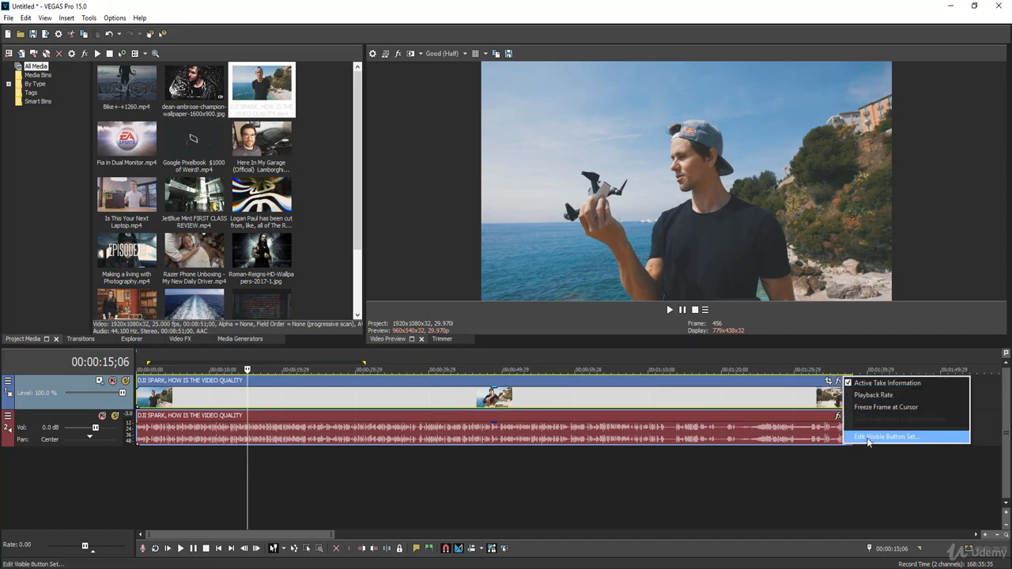
{"action": "left_click", "coordinate": [868, 439]}
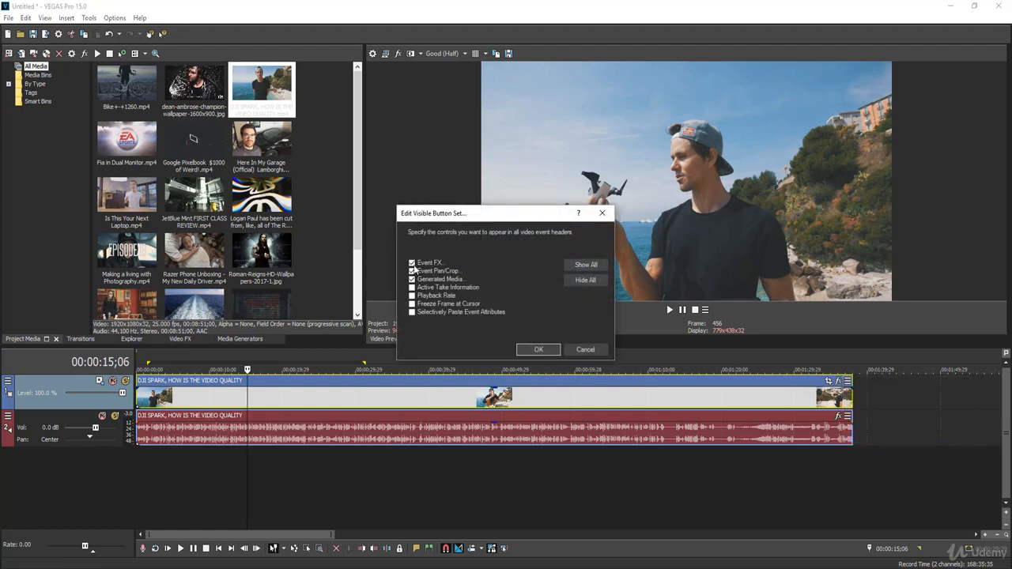
{"action": "left_click", "coordinate": [586, 349]}
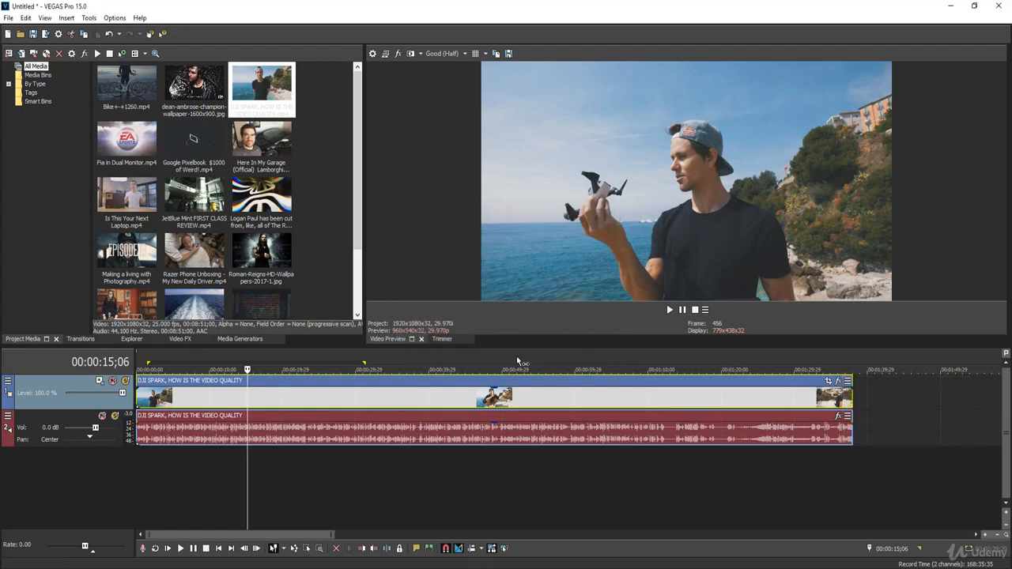
Step: Display the Video FX plug-ins and look through the full list of effects under All
{"action": "left_click", "coordinate": [180, 339]}
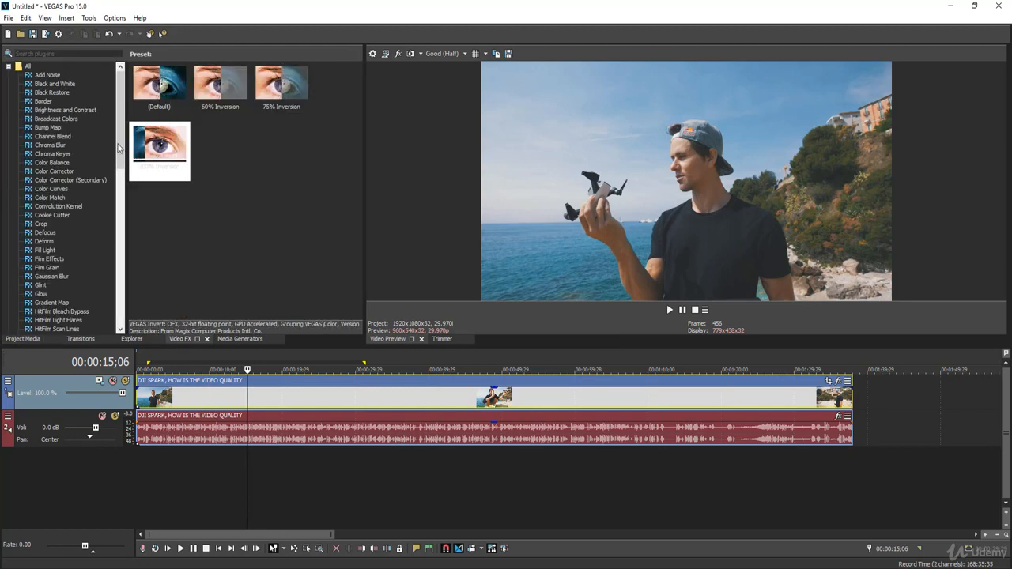
{"action": "left_click", "coordinate": [8, 68]}
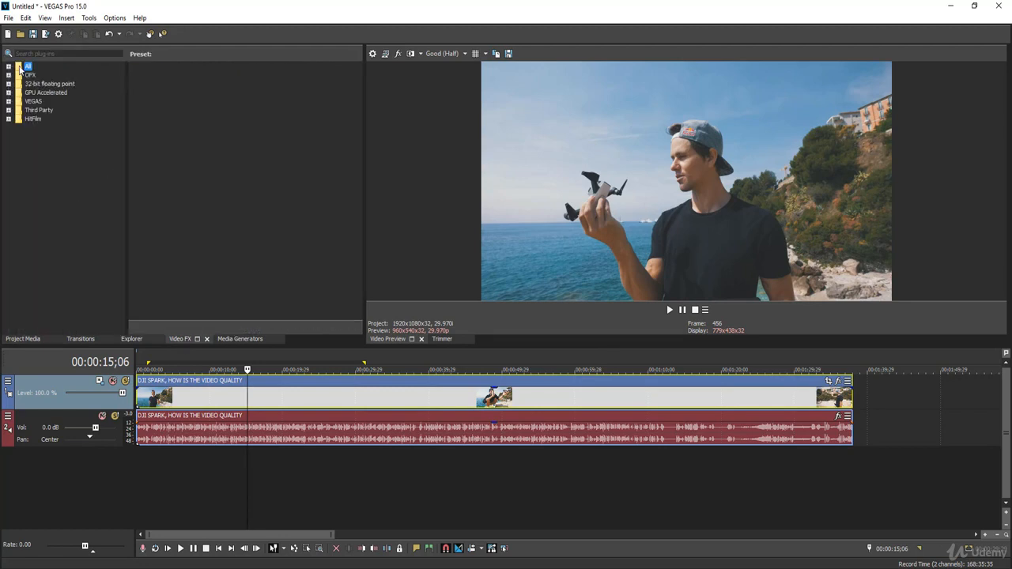
{"action": "left_click", "coordinate": [9, 67]}
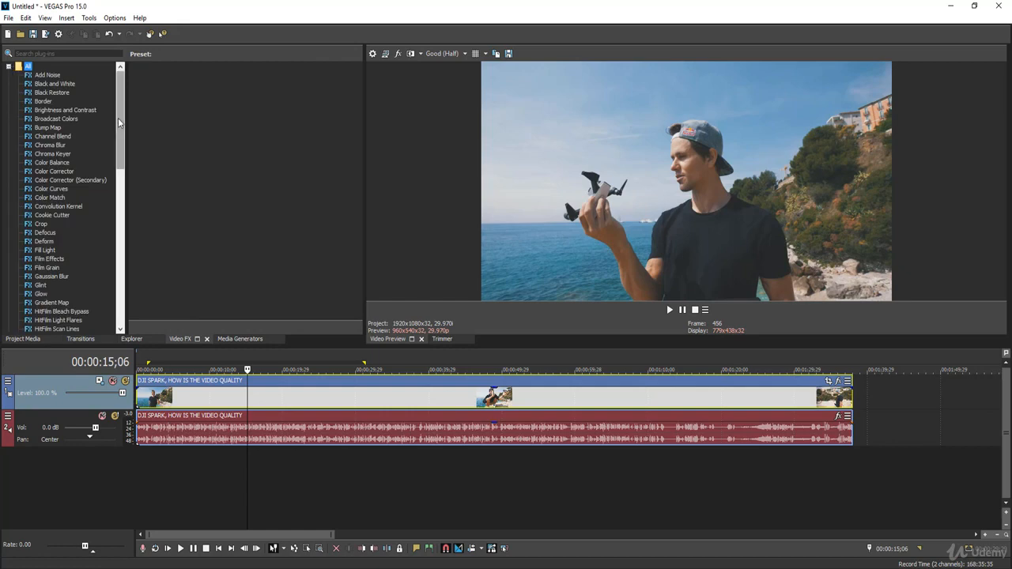
{"action": "scroll", "coordinate": [118, 118], "scroll_direction": "down", "scroll_amount": 7}
{"action": "left_click_drag", "start_coordinate": [116, 169], "coordinate": [113, 103]}
Step: Apply the Add Noise effect with the Medium preset to the DJI Spark video clip on the timeline
{"action": "left_click", "coordinate": [45, 75]}
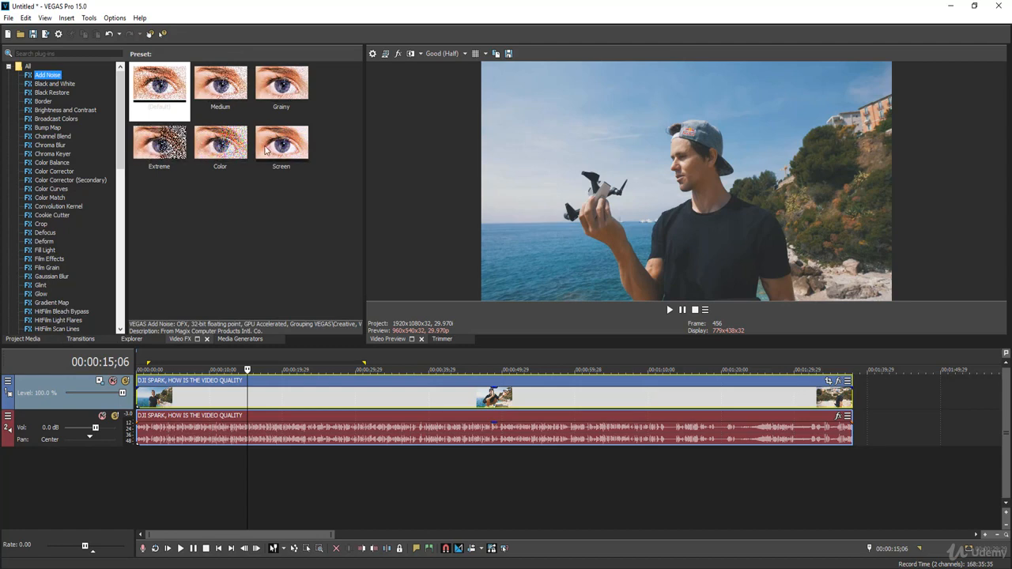
{"action": "left_click", "coordinate": [211, 83]}
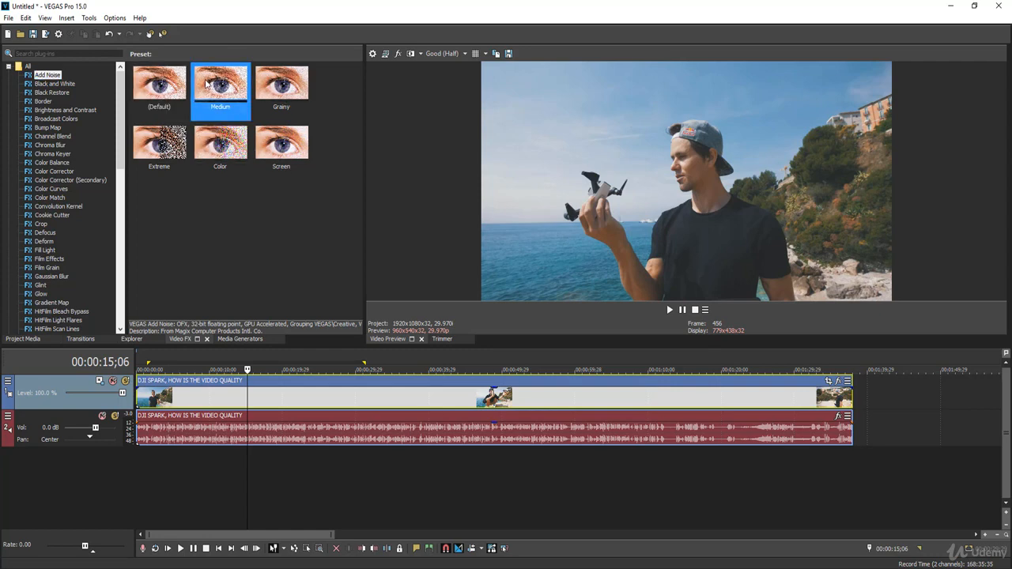
{"action": "left_click_drag", "start_coordinate": [207, 85], "coordinate": [268, 388]}
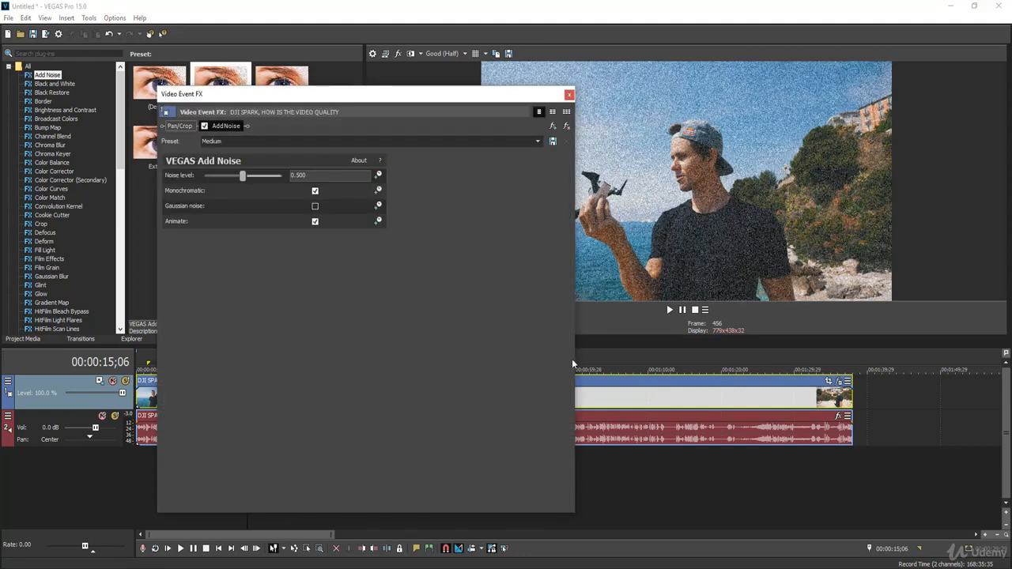
Step: Shrink the Video Event FX window and move it clear of the video preview and timeline
{"action": "left_click_drag", "start_coordinate": [573, 360], "coordinate": [463, 356]}
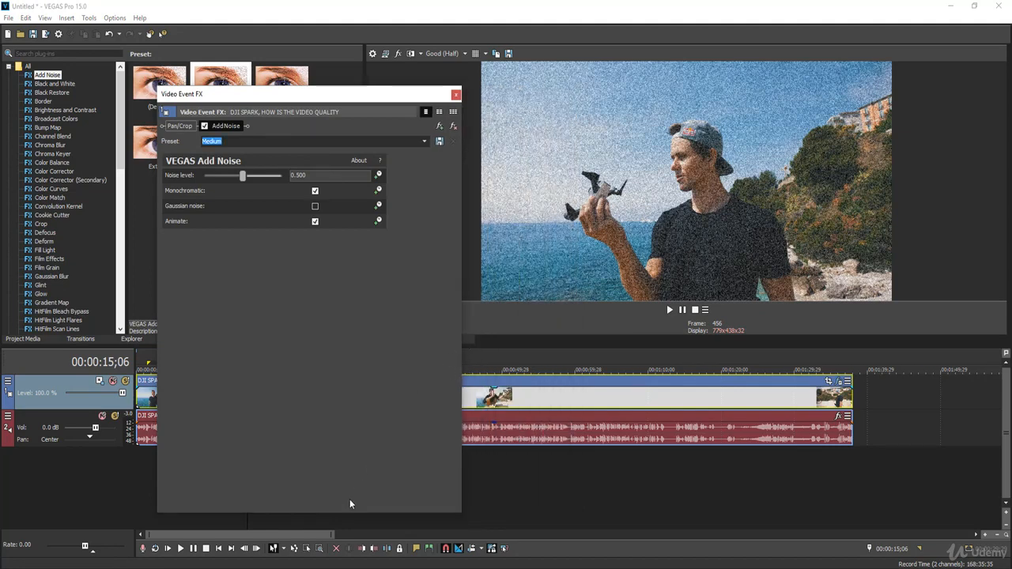
{"action": "left_click_drag", "start_coordinate": [346, 512], "coordinate": [346, 279]}
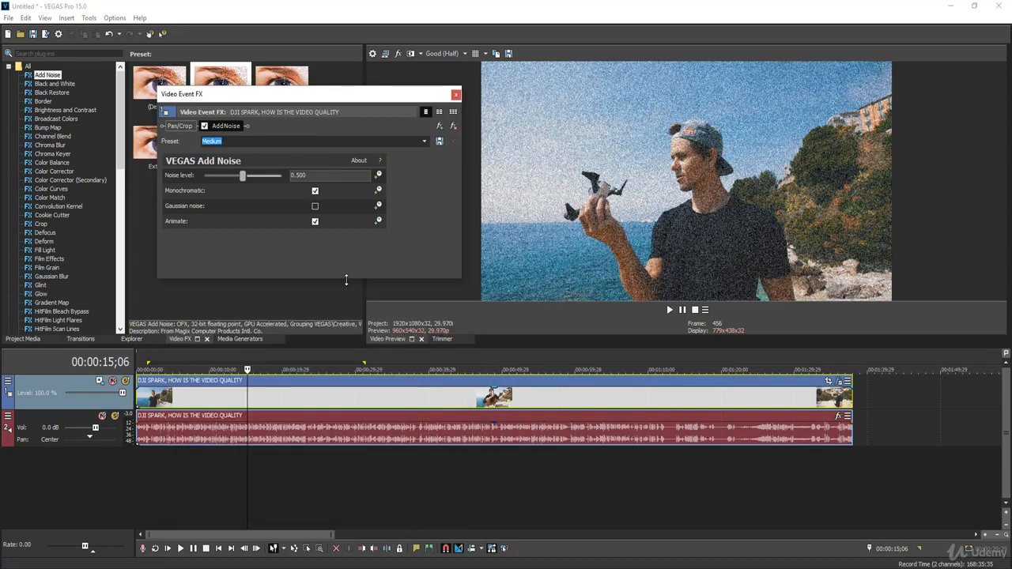
{"action": "left_click_drag", "start_coordinate": [302, 96], "coordinate": [236, 118]}
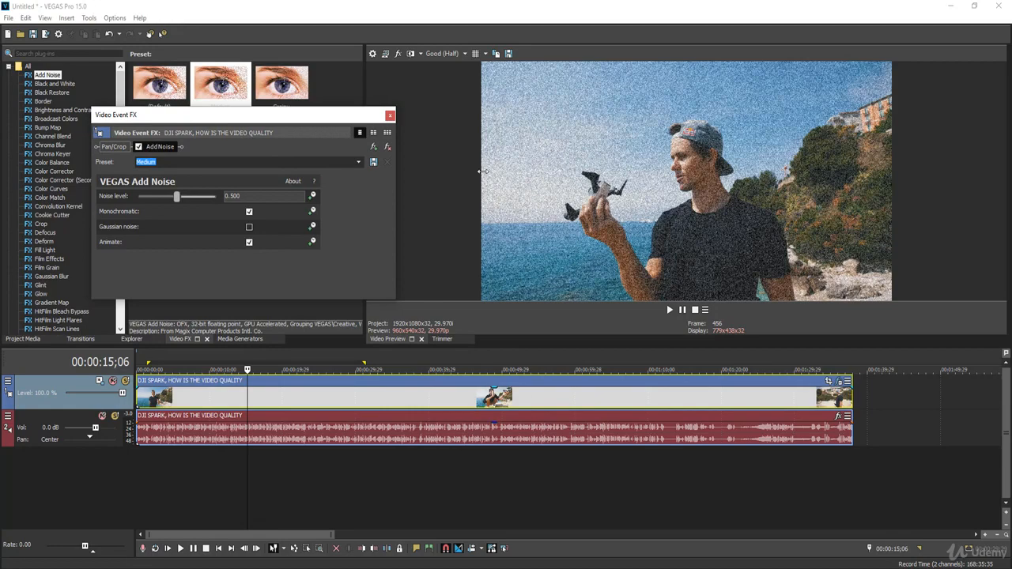
Step: Set the noise level to 0.265, try Gaussian noise on and off again, and close the effect settings
{"action": "left_click_drag", "start_coordinate": [179, 198], "coordinate": [159, 196]}
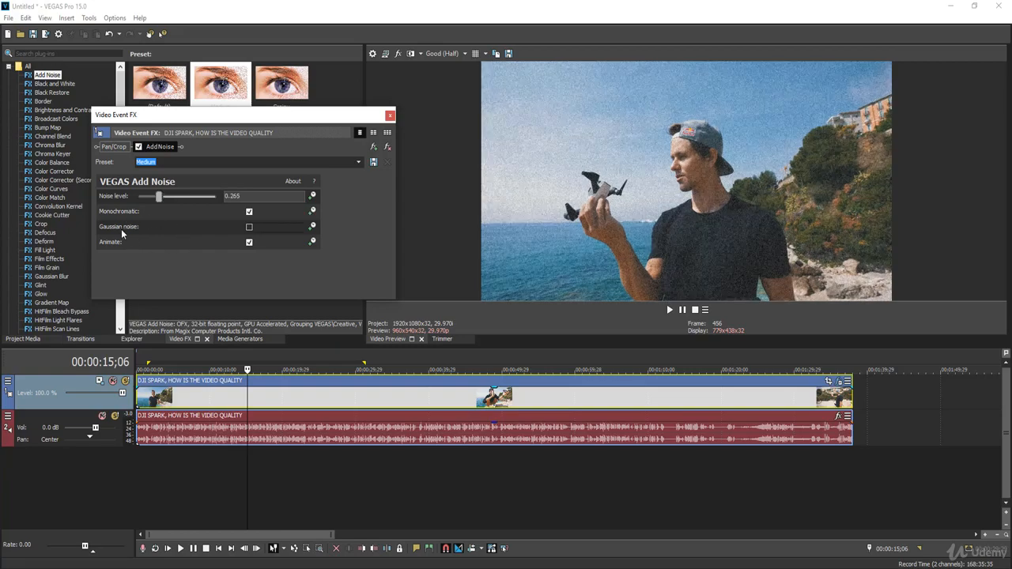
{"action": "left_click", "coordinate": [250, 227]}
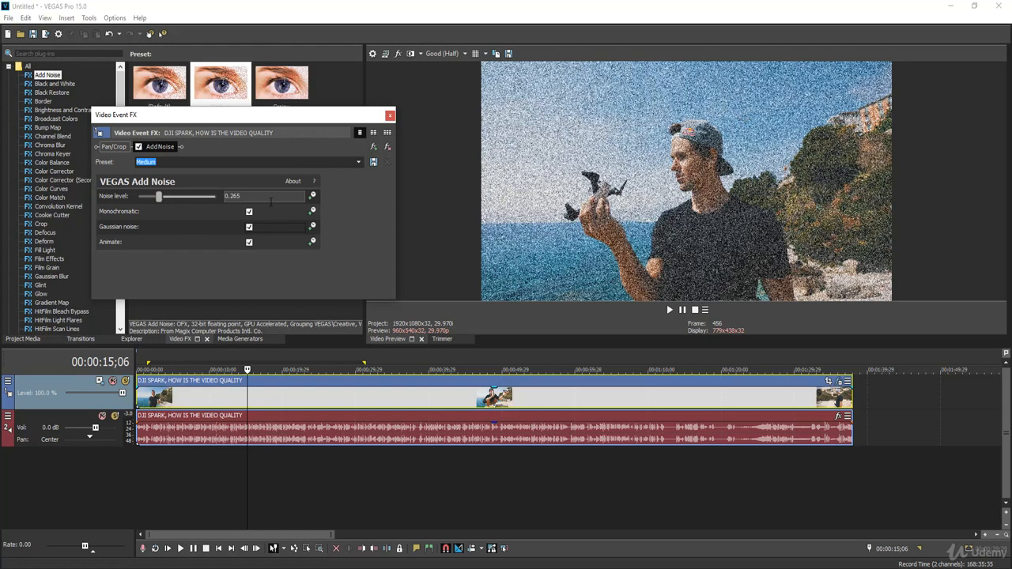
{"action": "left_click", "coordinate": [250, 227]}
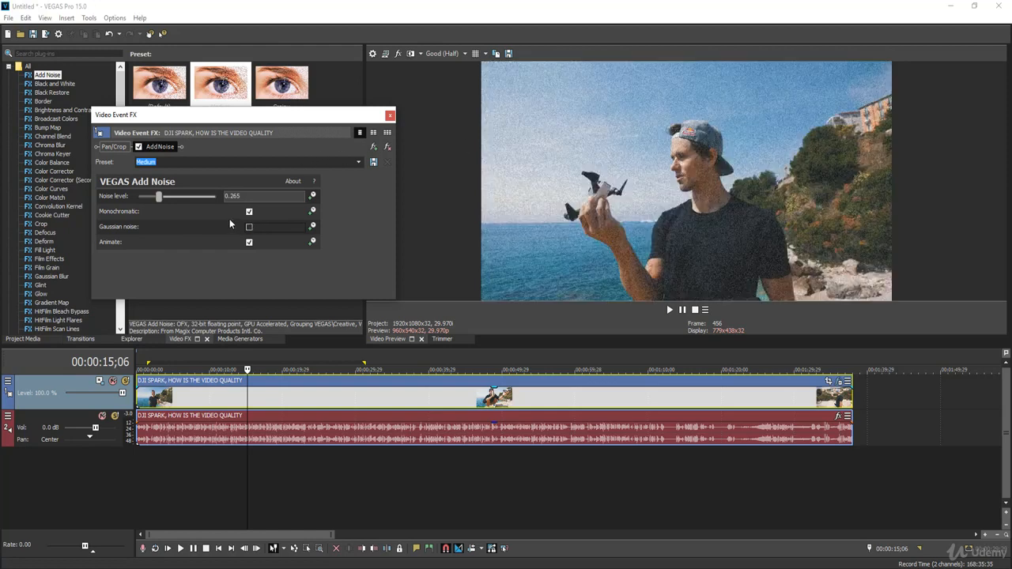
{"action": "left_click", "coordinate": [360, 162]}
{"action": "left_click", "coordinate": [360, 162]}
{"action": "left_click", "coordinate": [390, 115]}
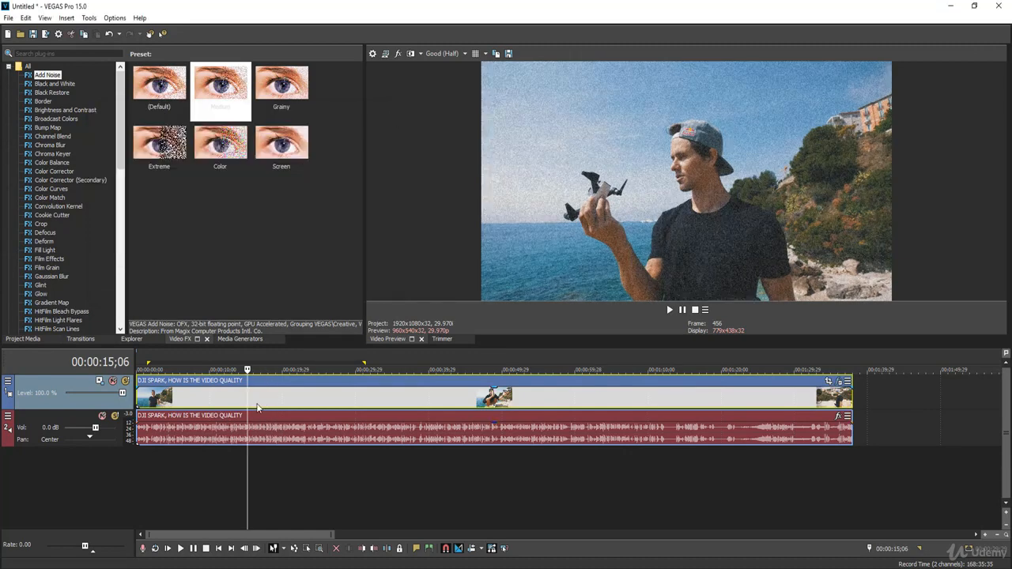
Step: Play the clip from shortly after 15 seconds to preview the noise effect, and stop playback
{"action": "left_click", "coordinate": [256, 402]}
{"action": "key", "text": "space"}
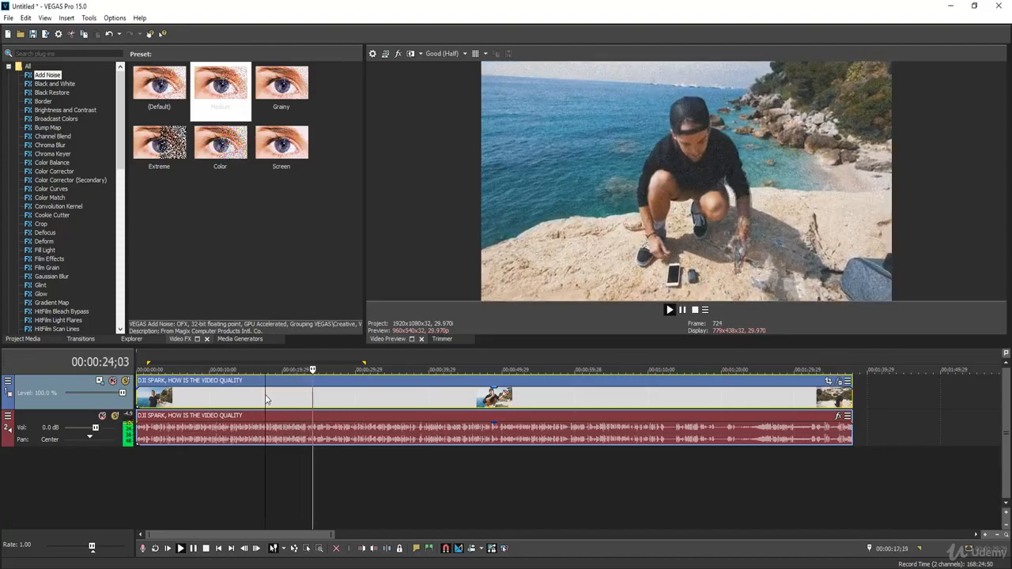
{"action": "key", "text": "space"}
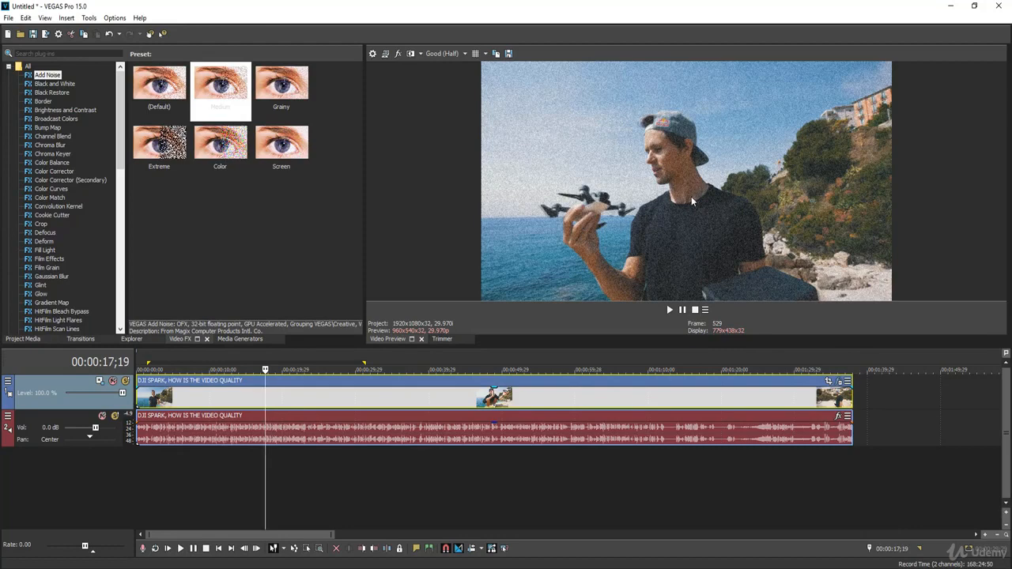
Step: Remove the Add Noise plug-in from the video clip's event effects and close the effects window
{"action": "left_click", "coordinate": [839, 383]}
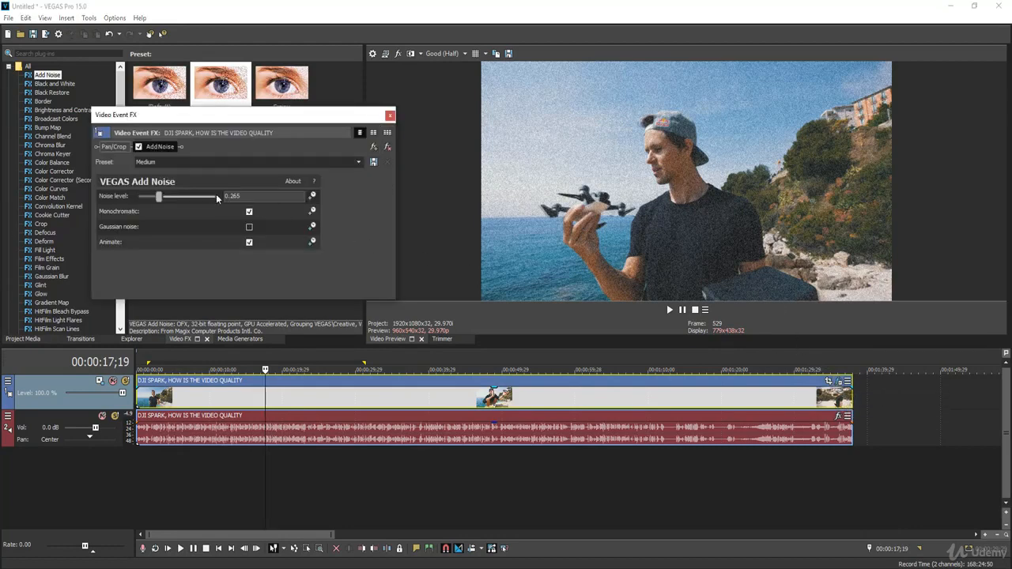
{"action": "left_click", "coordinate": [159, 148]}
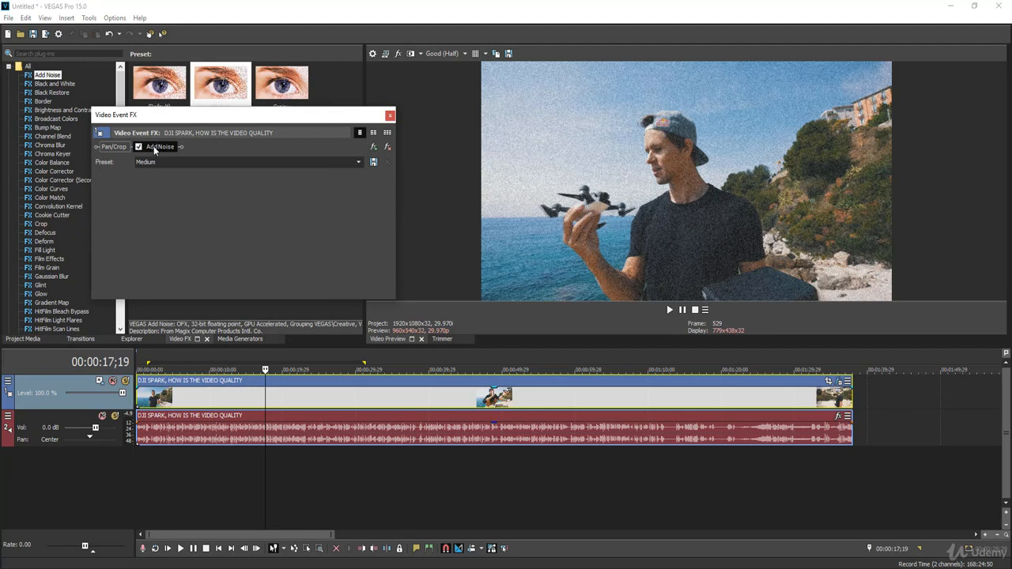
{"action": "left_click", "coordinate": [388, 149]}
{"action": "left_click", "coordinate": [389, 116]}
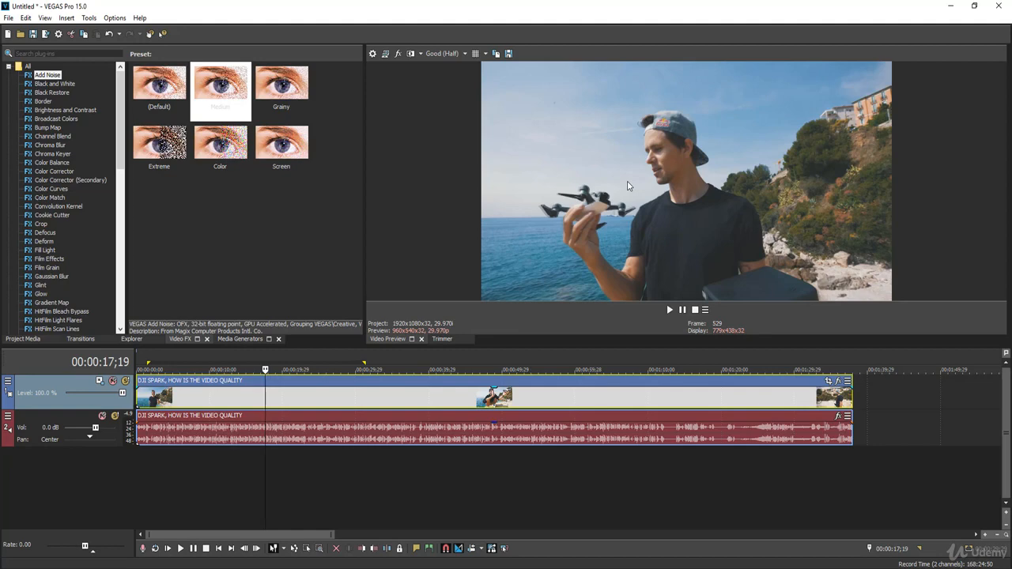
Step: Apply the Black and White effect to the video clip, try its blend amount, and choose the 75% Black and White preset
{"action": "left_click", "coordinate": [46, 84]}
{"action": "left_click_drag", "start_coordinate": [46, 87], "coordinate": [281, 398]}
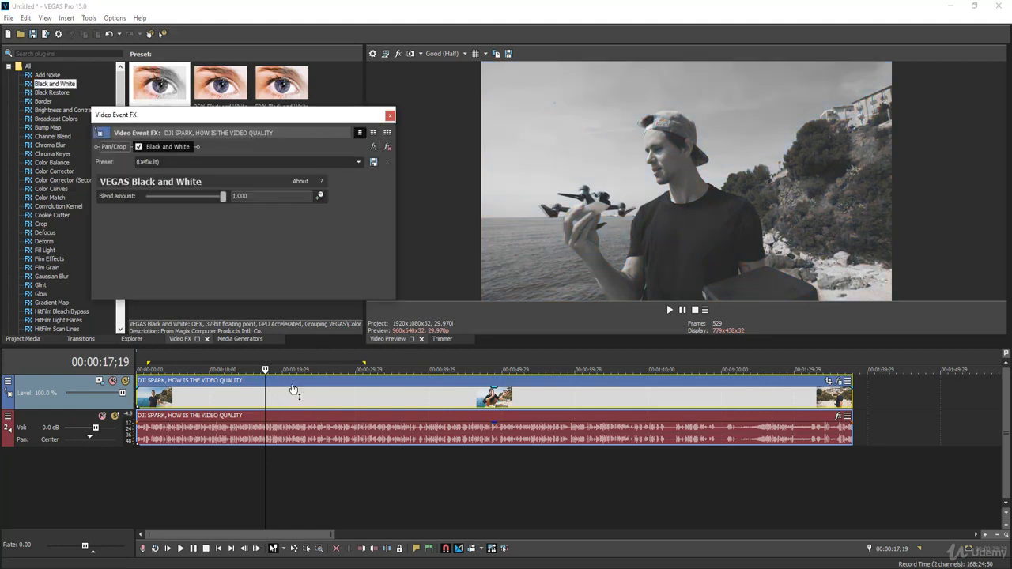
{"action": "left_click_drag", "start_coordinate": [222, 196], "coordinate": [181, 197]}
{"action": "left_click", "coordinate": [358, 162]}
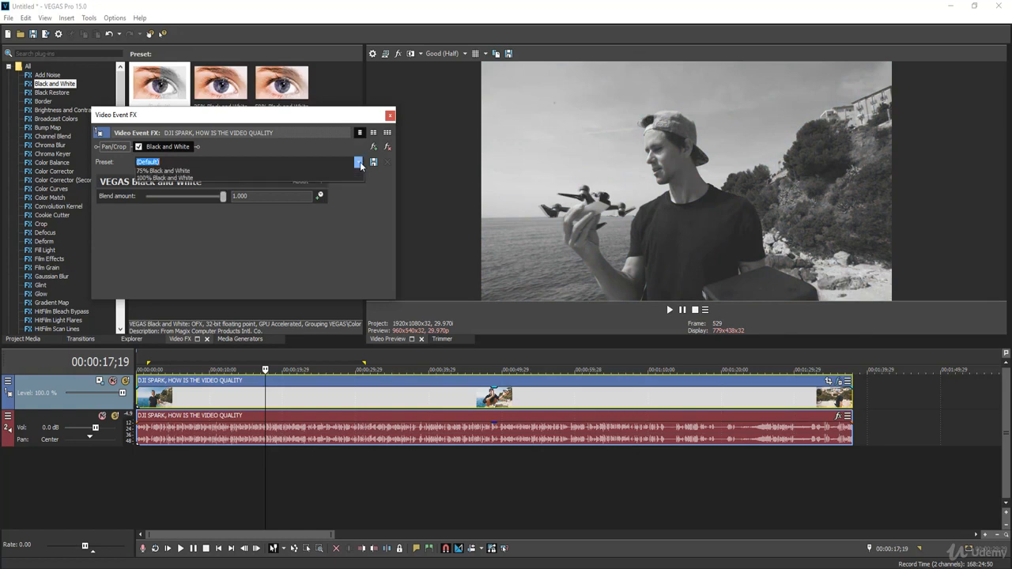
{"action": "left_click", "coordinate": [228, 193]}
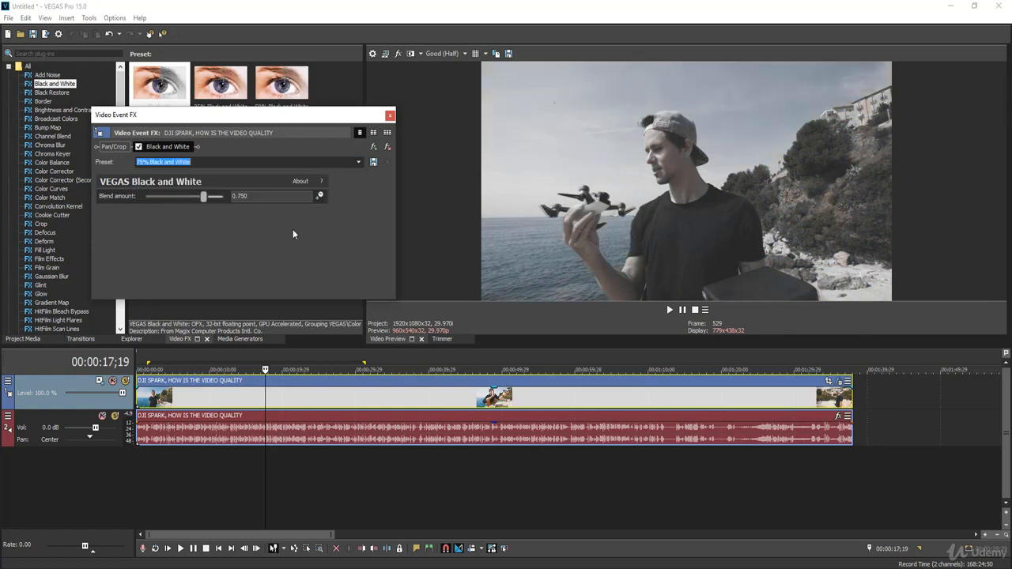
Step: Remove the Black and White plug-in from the video clip and close the effects window
{"action": "left_click", "coordinate": [388, 147]}
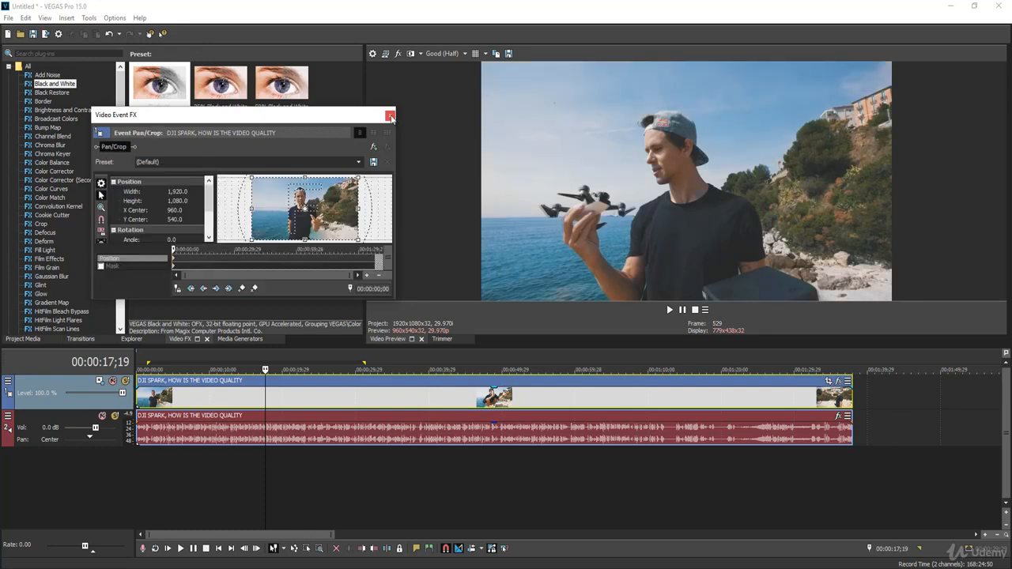
{"action": "left_click", "coordinate": [392, 116]}
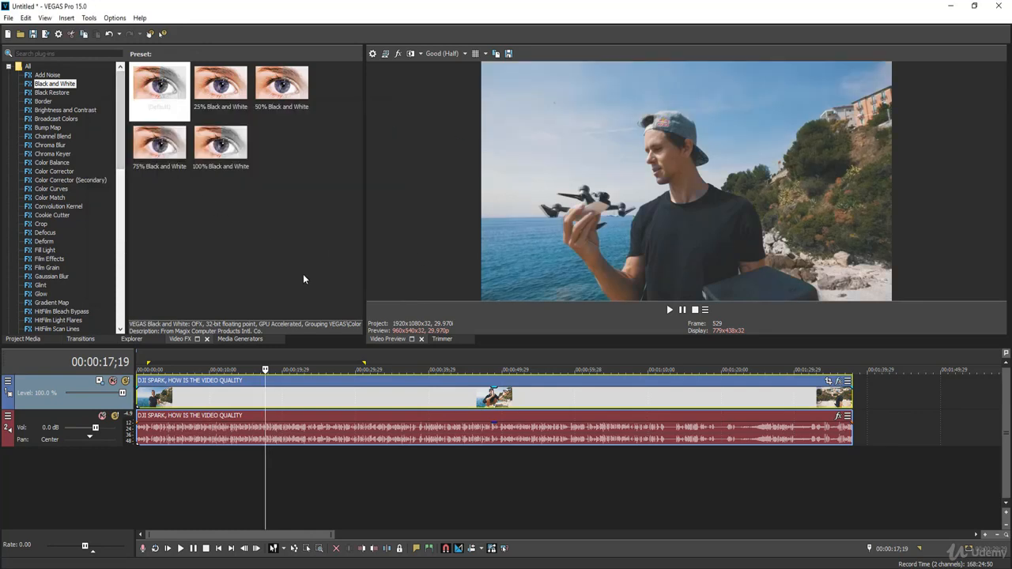
Step: Place the playhead at 00:00:20;16 and apply the default Brightness and Contrast effect to the video clip
{"action": "left_click", "coordinate": [286, 399]}
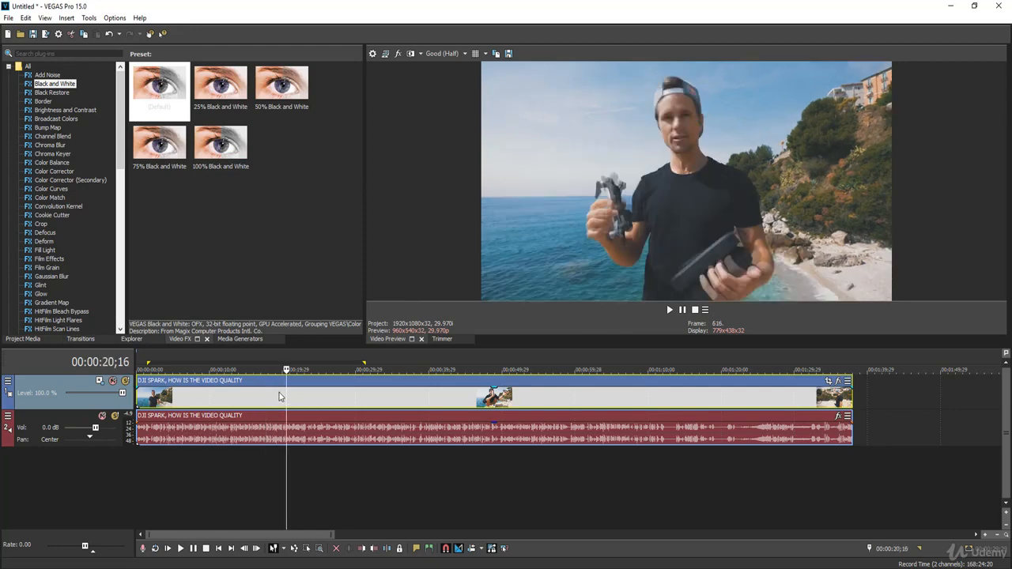
{"action": "left_click", "coordinate": [73, 112]}
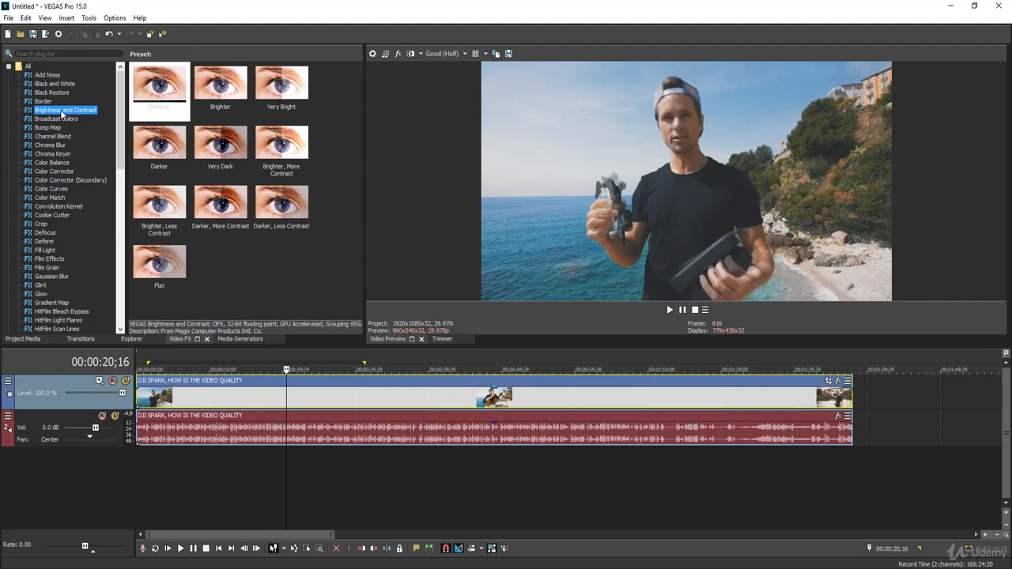
{"action": "left_click_drag", "start_coordinate": [62, 115], "coordinate": [277, 389]}
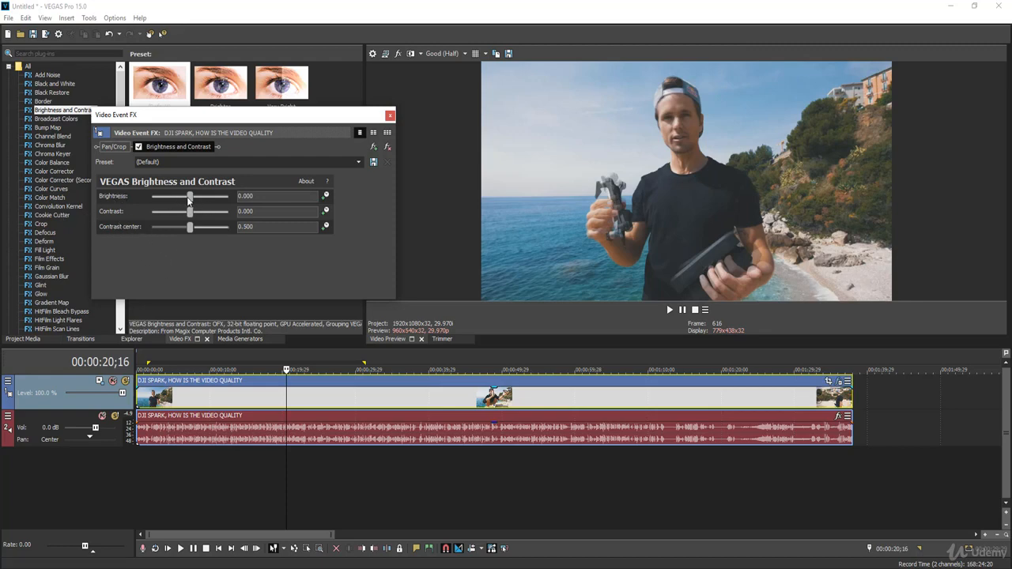
Step: Set brightness to -0.020, contrast to 0.333 and contrast center to 0.252, and compare the clip with the effect disabled and enabled
{"action": "left_click_drag", "start_coordinate": [190, 200], "coordinate": [200, 200]}
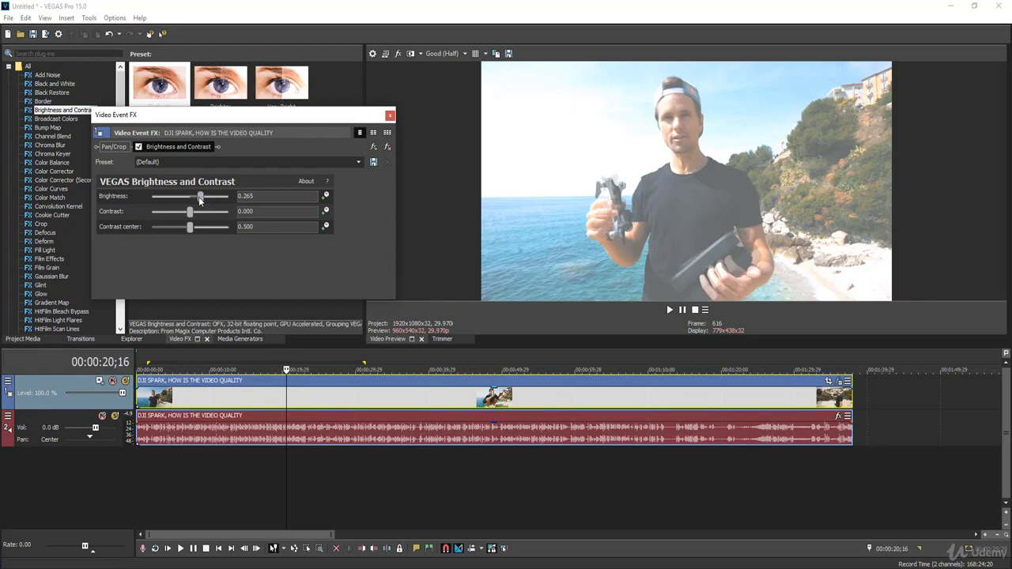
{"action": "left_click_drag", "start_coordinate": [199, 197], "coordinate": [180, 197]}
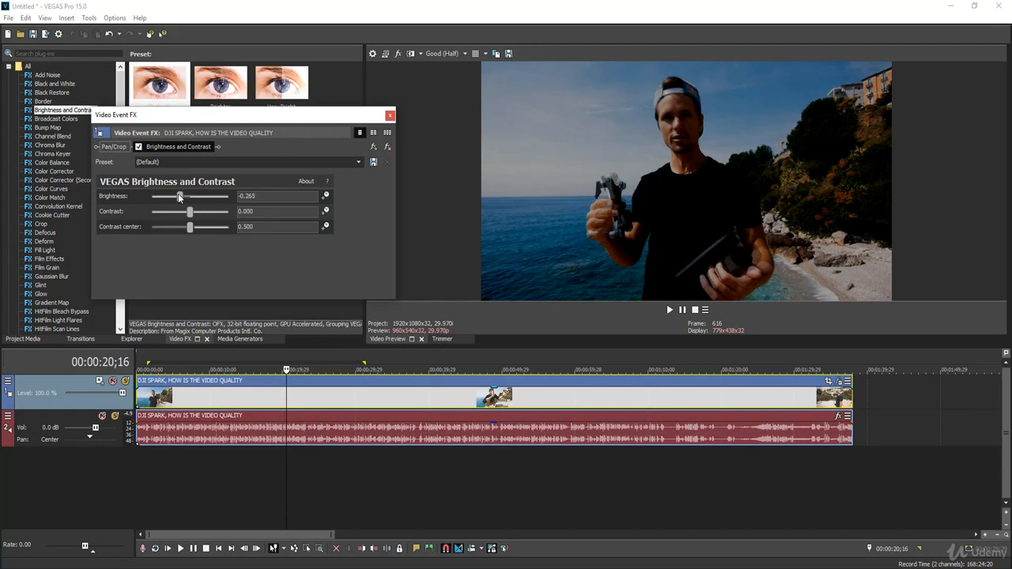
{"action": "left_click_drag", "start_coordinate": [179, 196], "coordinate": [176, 232]}
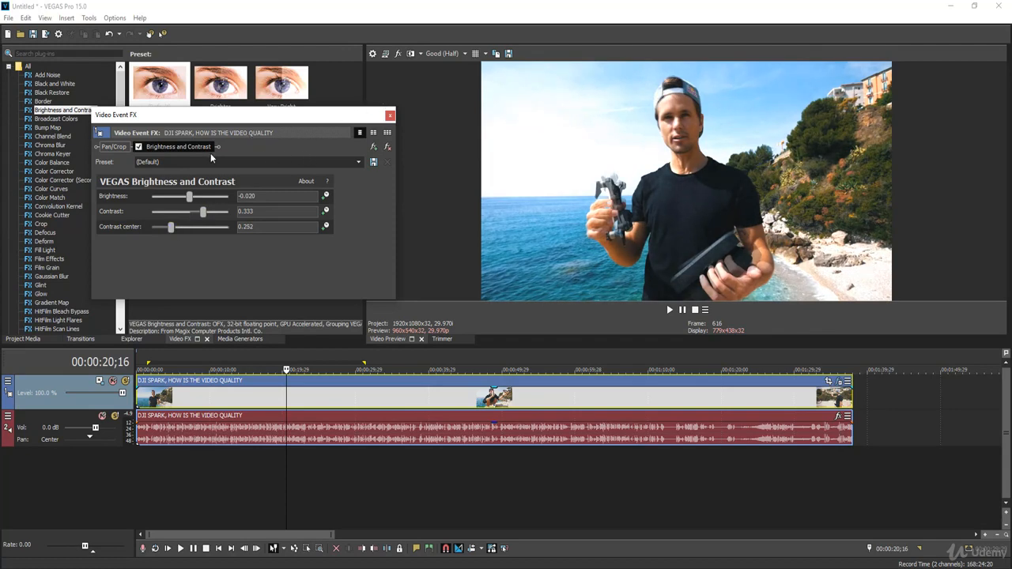
{"action": "left_click", "coordinate": [139, 147]}
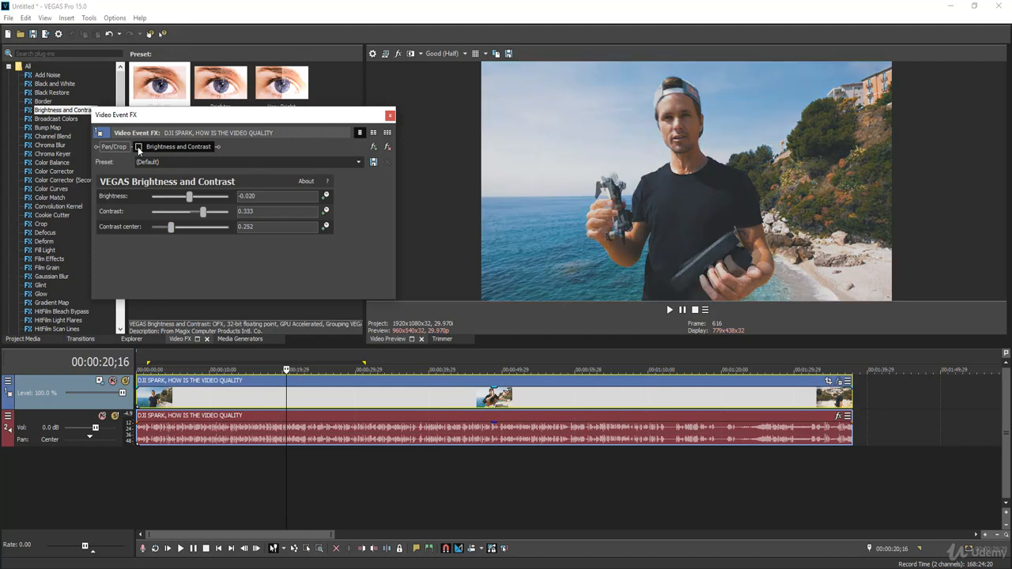
{"action": "left_click", "coordinate": [138, 147]}
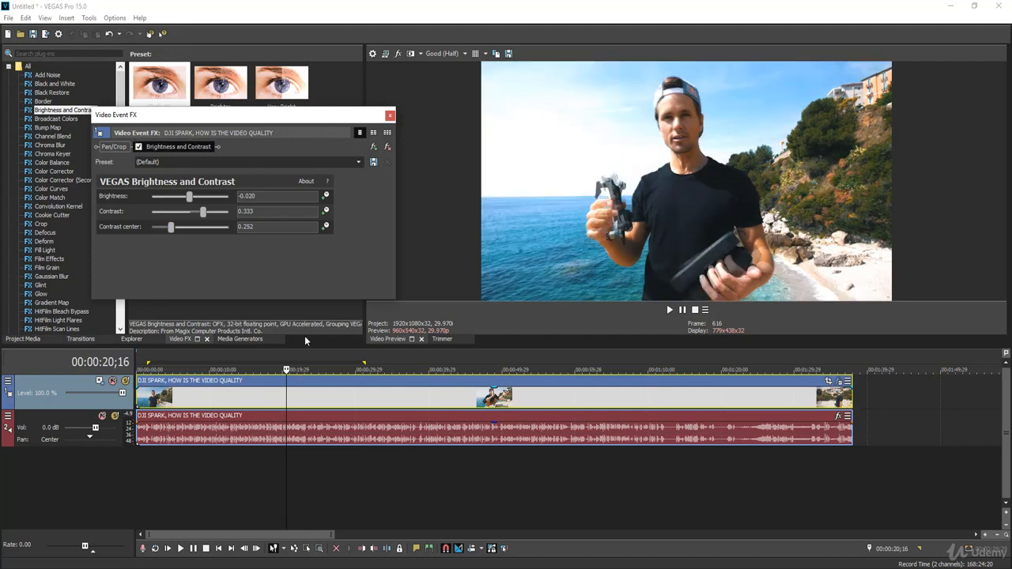
Step: Preview the clip with Brightness and Contrast applied by playing it from several points, and close the effects window
{"action": "left_click", "coordinate": [313, 404]}
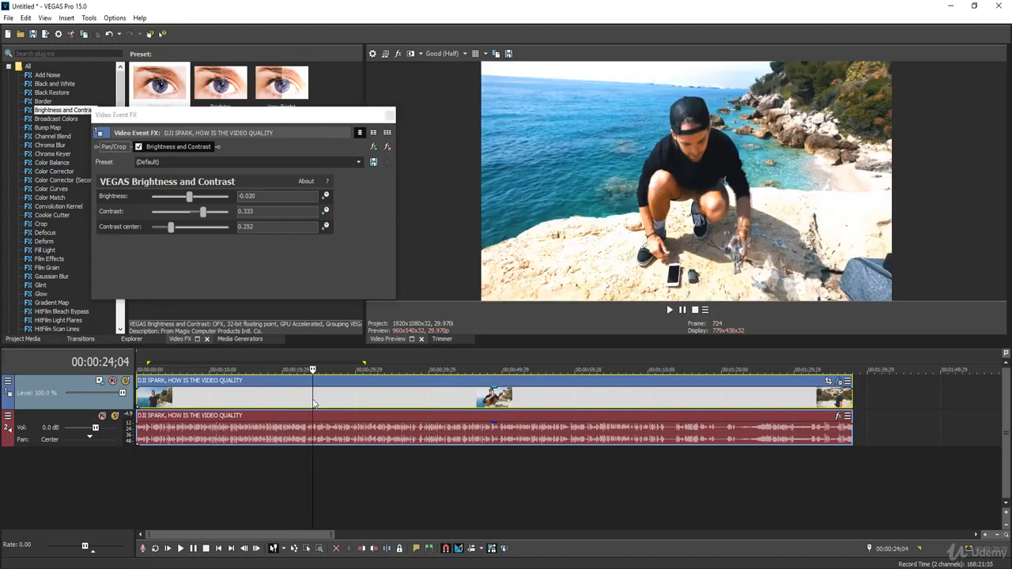
{"action": "key", "text": "space"}
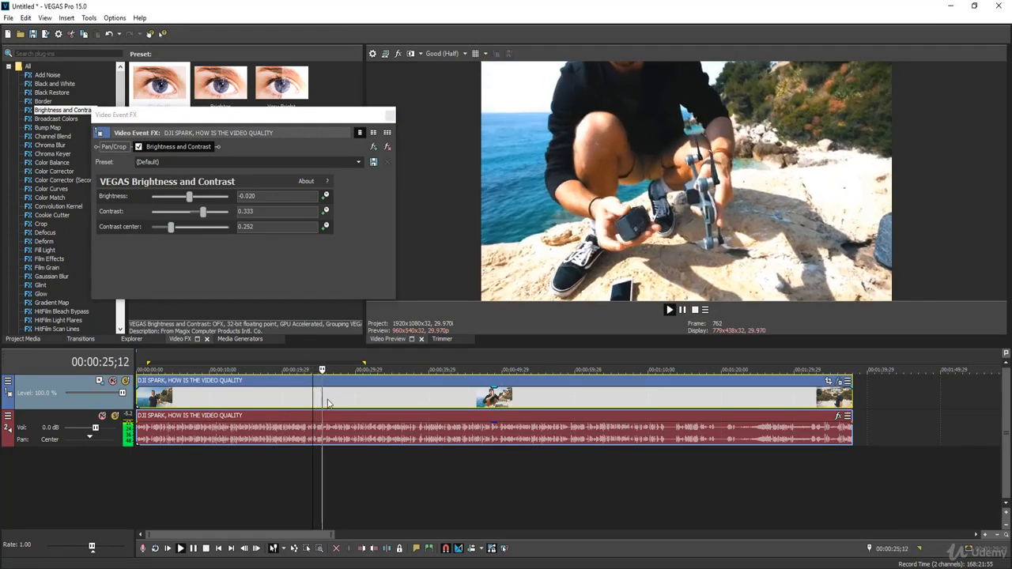
{"action": "left_click", "coordinate": [429, 394]}
{"action": "key", "text": "space"}
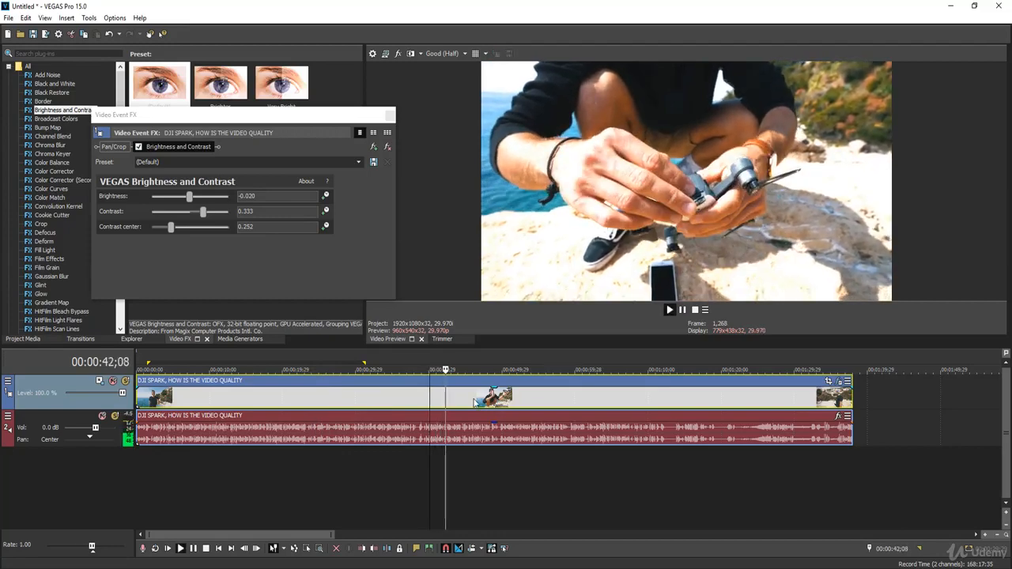
{"action": "left_click", "coordinate": [447, 396]}
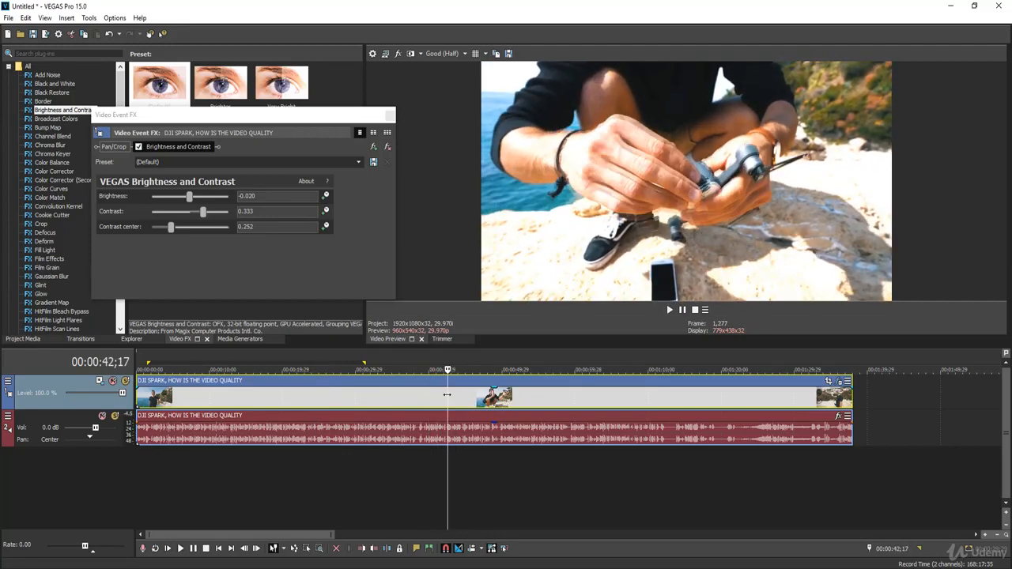
{"action": "left_click", "coordinate": [385, 401]}
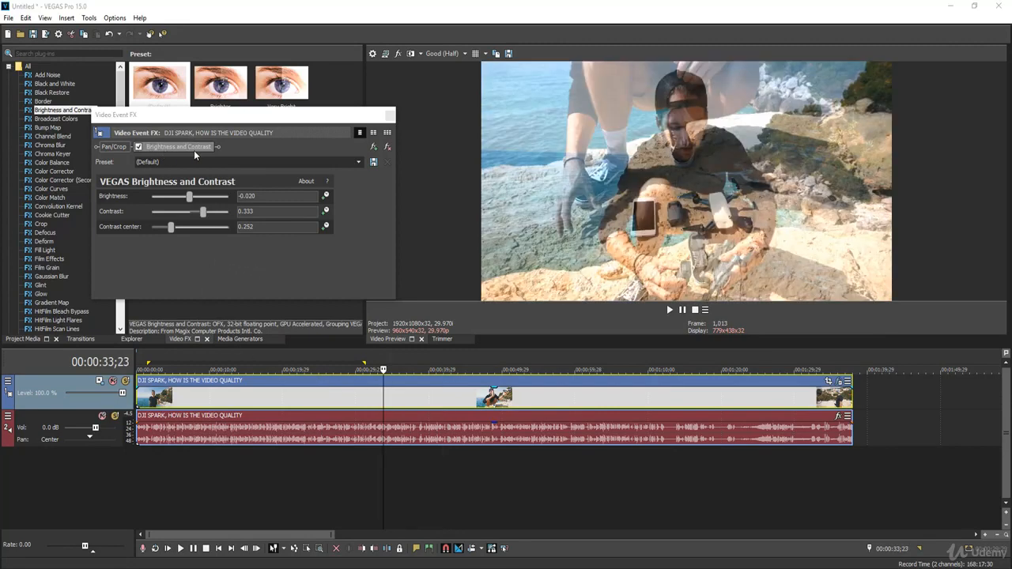
{"action": "left_click", "coordinate": [390, 115]}
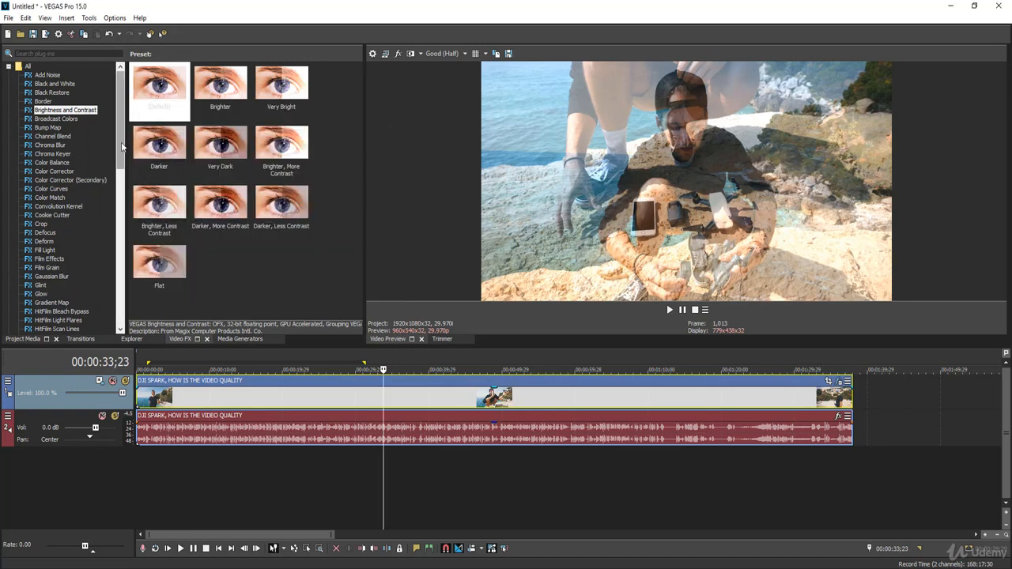
Step: Apply the default Color Balance effect to the video clip and place the playhead at 00:00:44;09
{"action": "scroll", "coordinate": [121, 147], "scroll_direction": "down", "scroll_amount": 2}
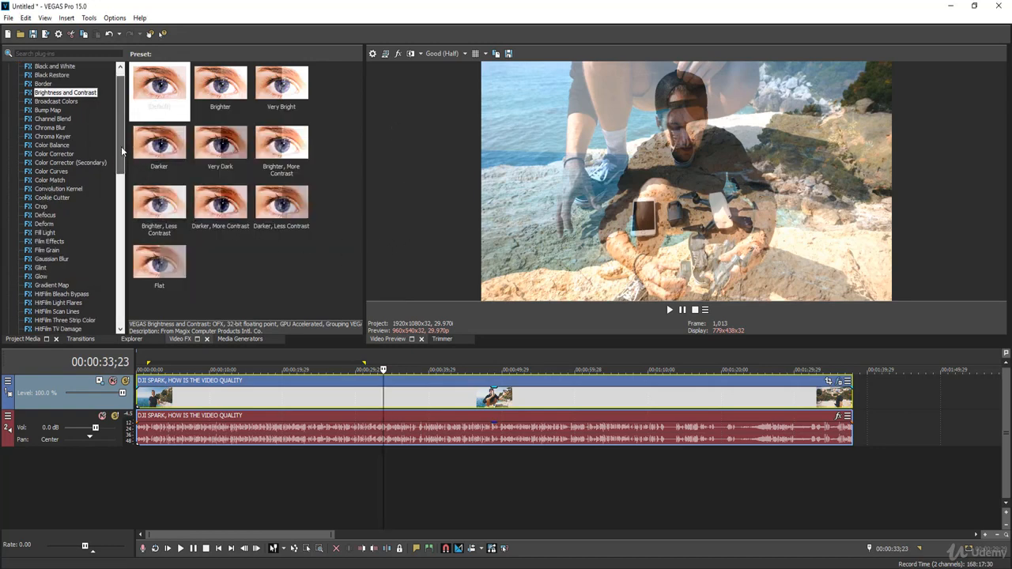
{"action": "left_click", "coordinate": [470, 401]}
{"action": "left_click", "coordinate": [348, 403]}
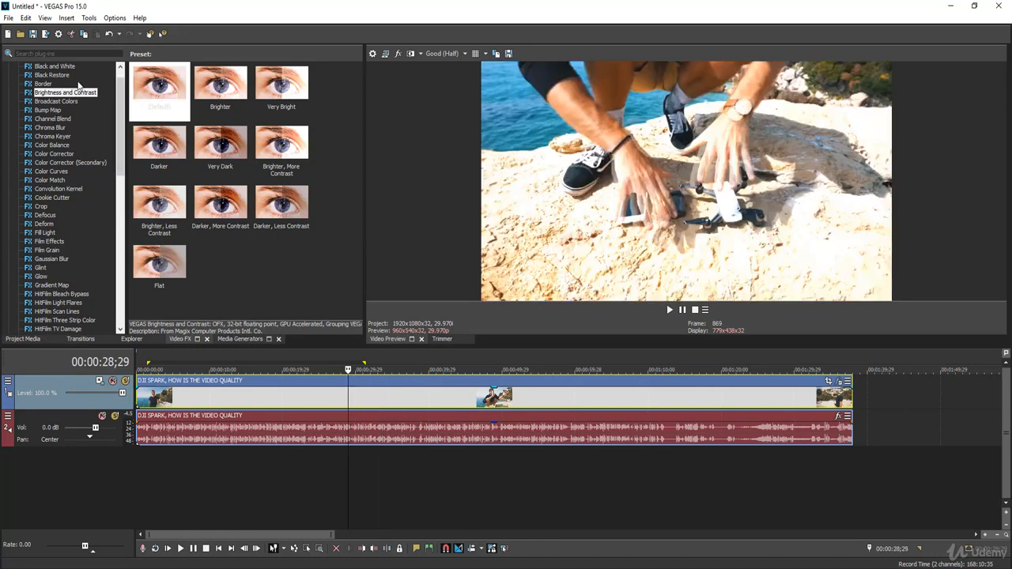
{"action": "left_click", "coordinate": [54, 146]}
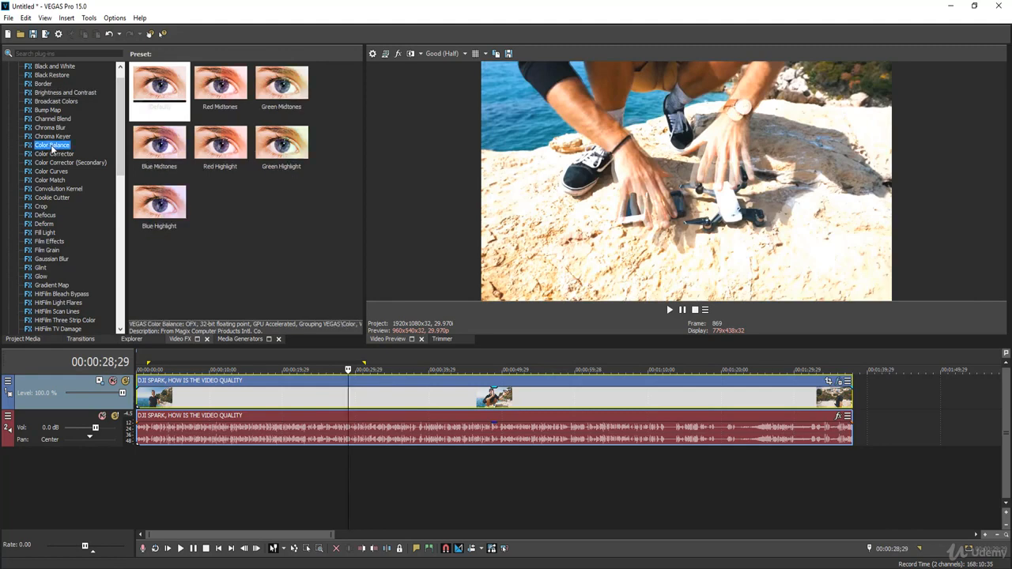
{"action": "left_click_drag", "start_coordinate": [384, 280], "coordinate": [376, 397]}
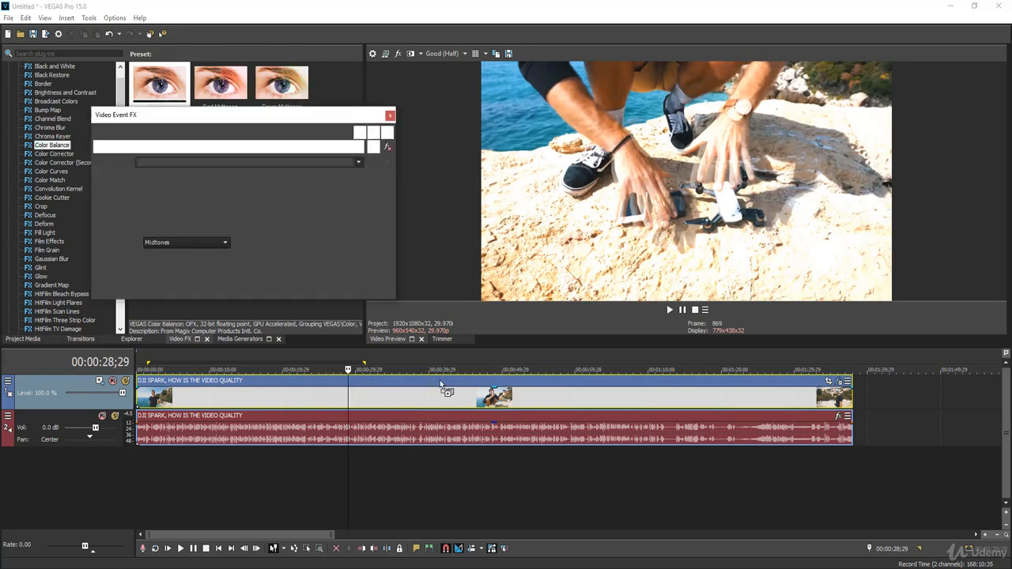
{"action": "left_click", "coordinate": [461, 400]}
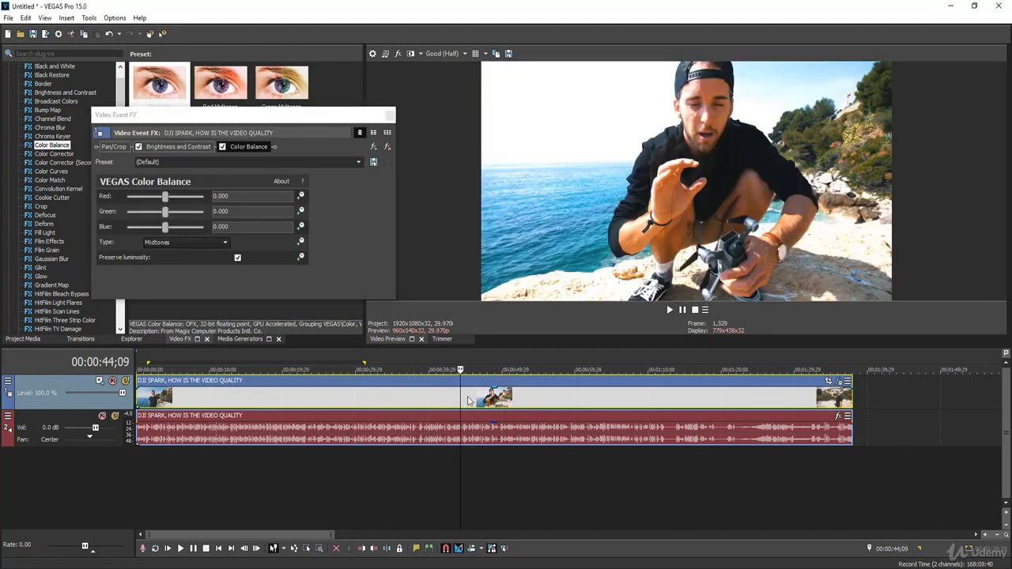
Step: Try Color Balance values of red 0.017, green 0.010 and blue 0.126 with the type set to Highlights and Shadow
{"action": "left_click", "coordinate": [167, 245]}
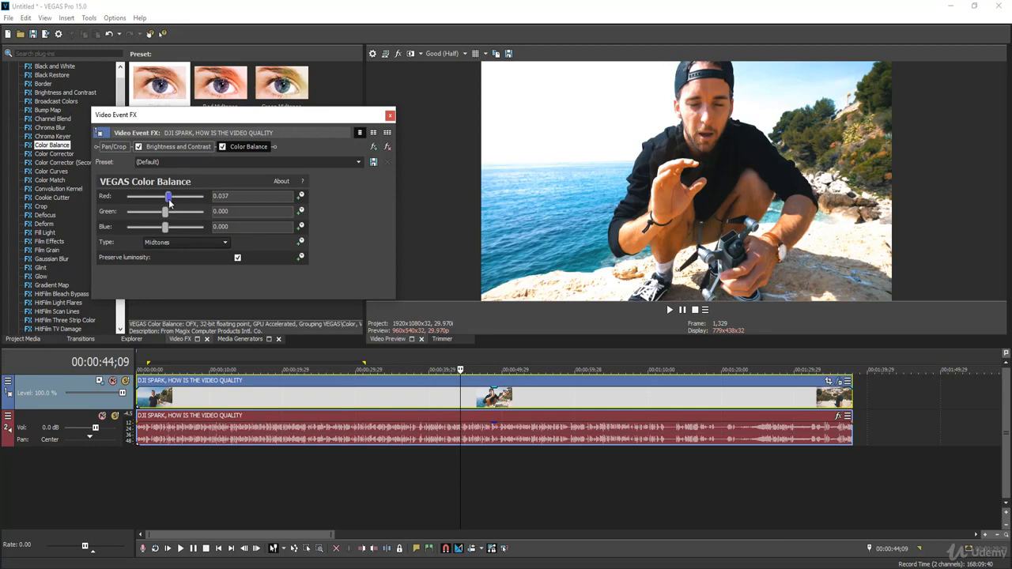
{"action": "left_click_drag", "start_coordinate": [165, 199], "coordinate": [176, 231]}
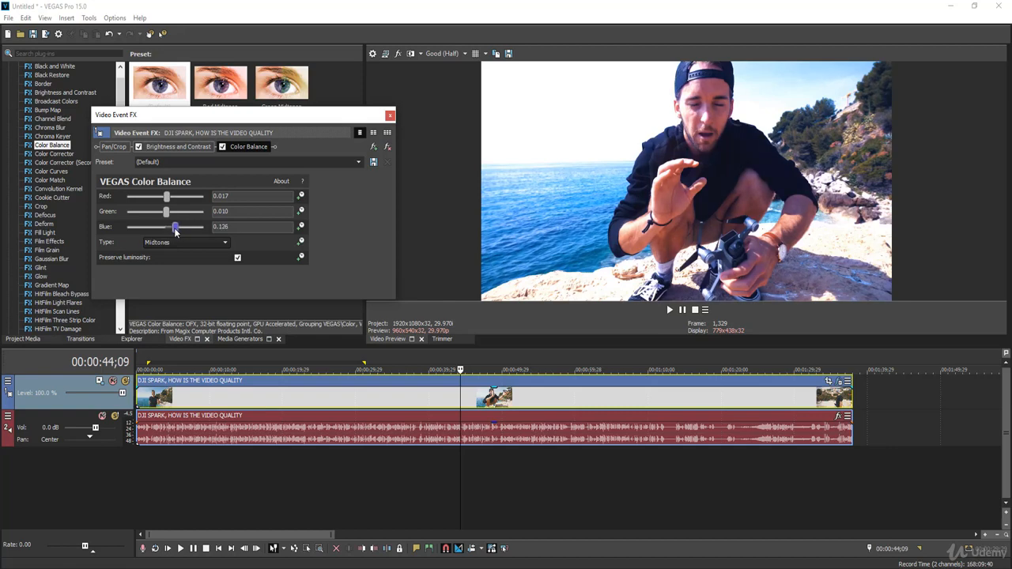
{"action": "left_click", "coordinate": [175, 242]}
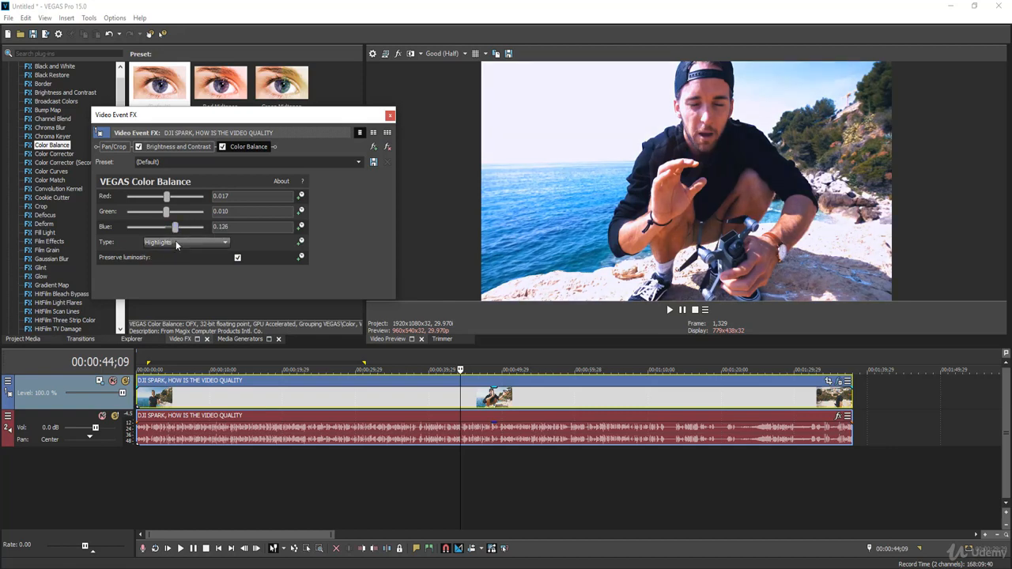
{"action": "left_click", "coordinate": [174, 265]}
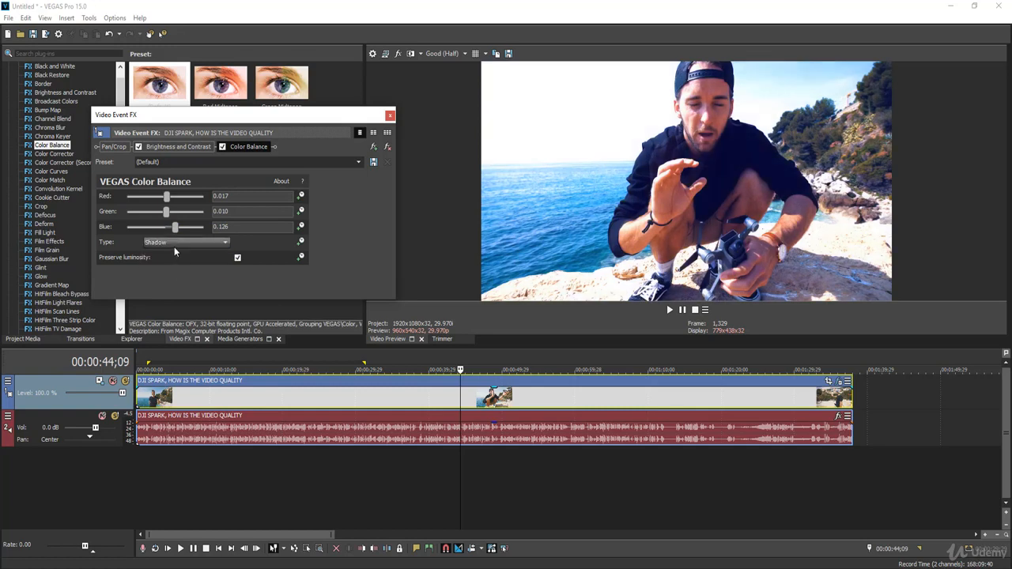
Step: Try the Red Highlight preset for Color Balance, choose the Blue Highlight preset, and close the effects window
{"action": "left_click", "coordinate": [358, 162]}
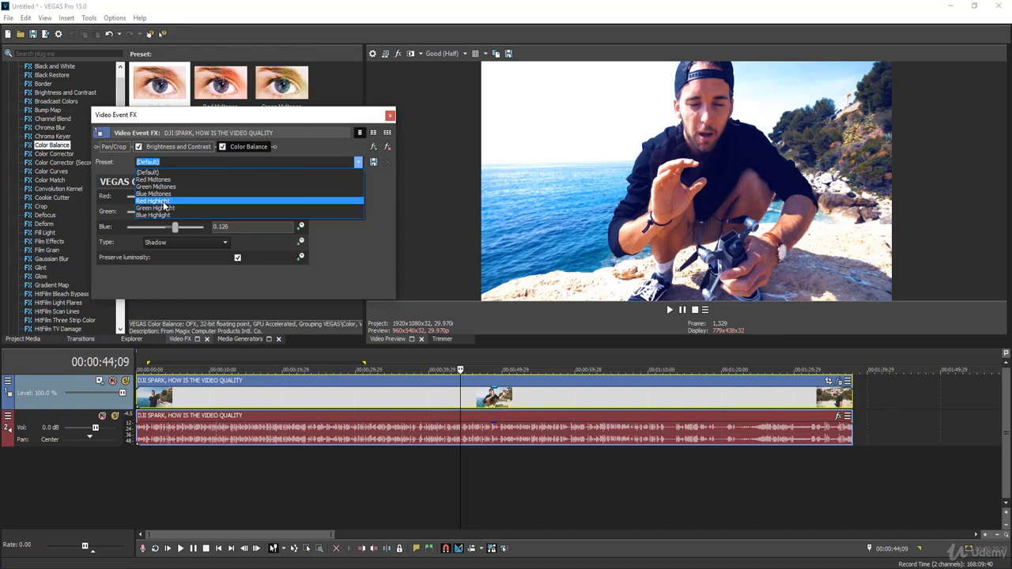
{"action": "left_click", "coordinate": [198, 201]}
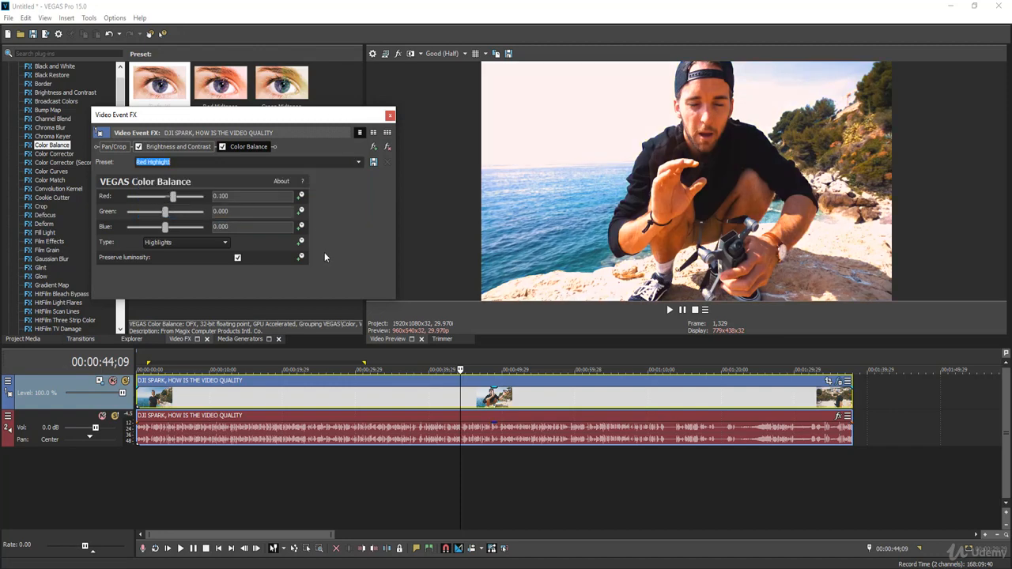
{"action": "left_click", "coordinate": [358, 162]}
{"action": "left_click", "coordinate": [156, 214]}
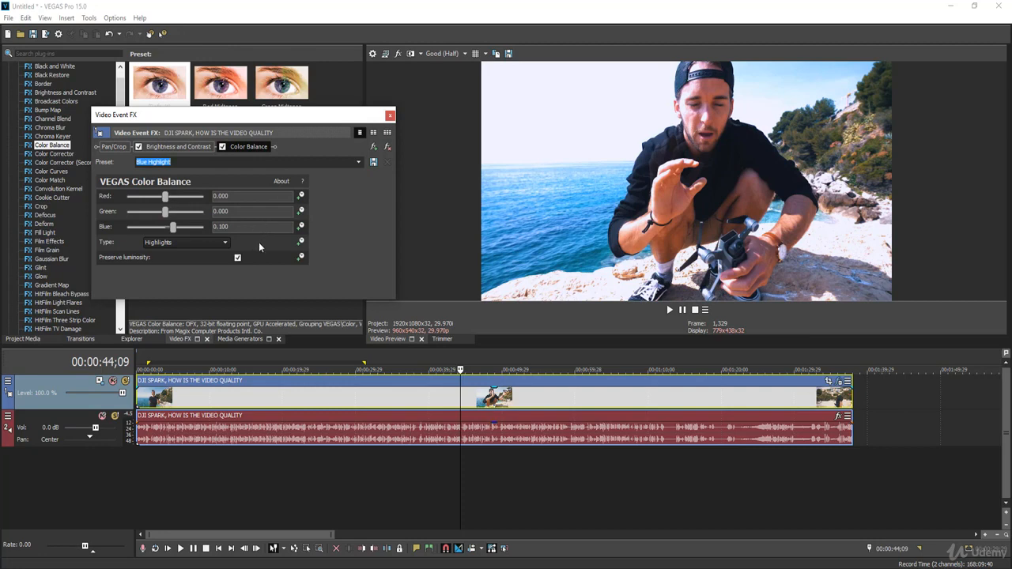
{"action": "left_click", "coordinate": [390, 117]}
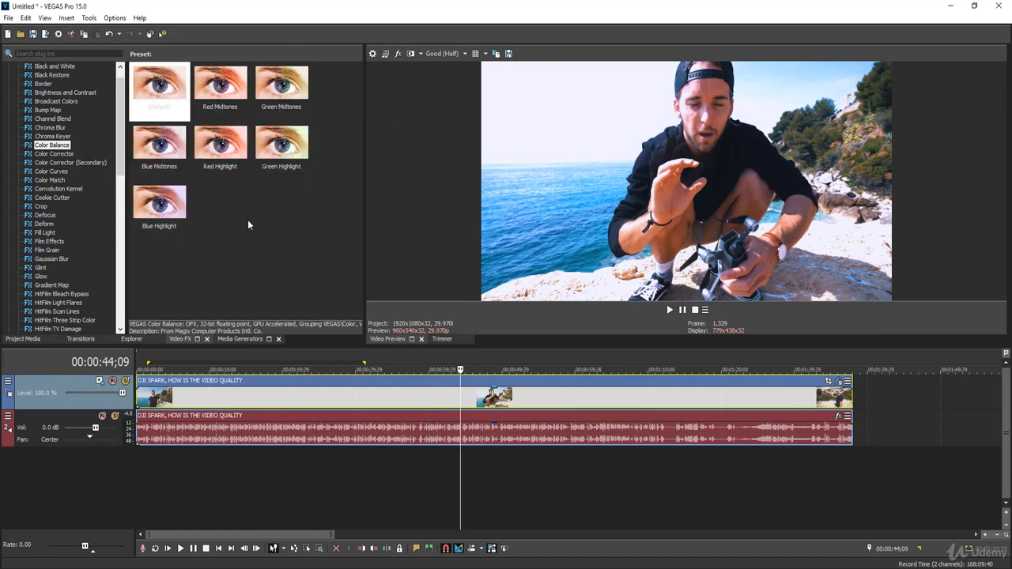
Step: Apply the default Crop effect to the video clip
{"action": "scroll", "coordinate": [120, 161], "scroll_direction": "down", "scroll_amount": 1}
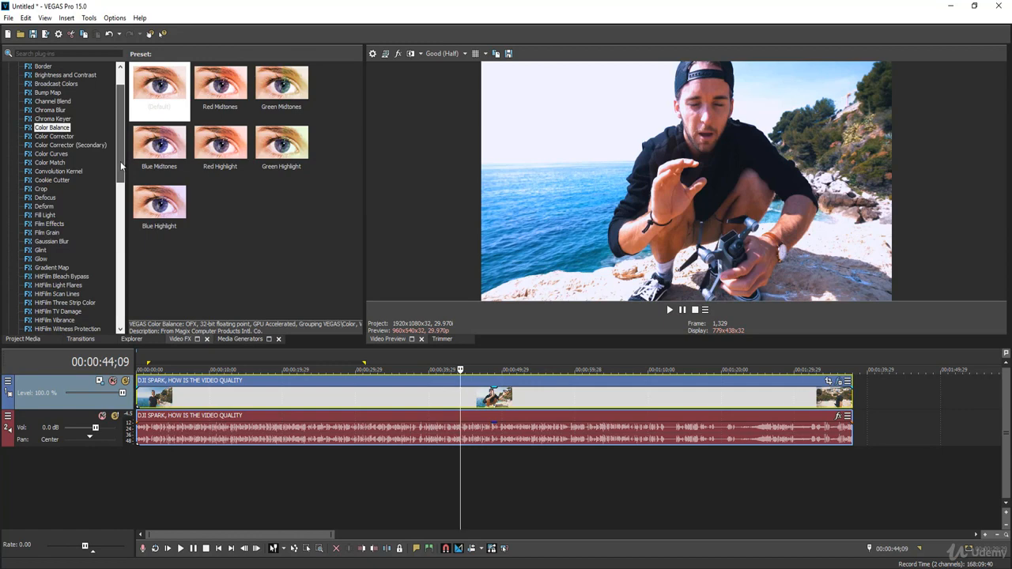
{"action": "scroll", "coordinate": [120, 161], "scroll_direction": "down", "scroll_amount": 1}
{"action": "left_click", "coordinate": [29, 171]}
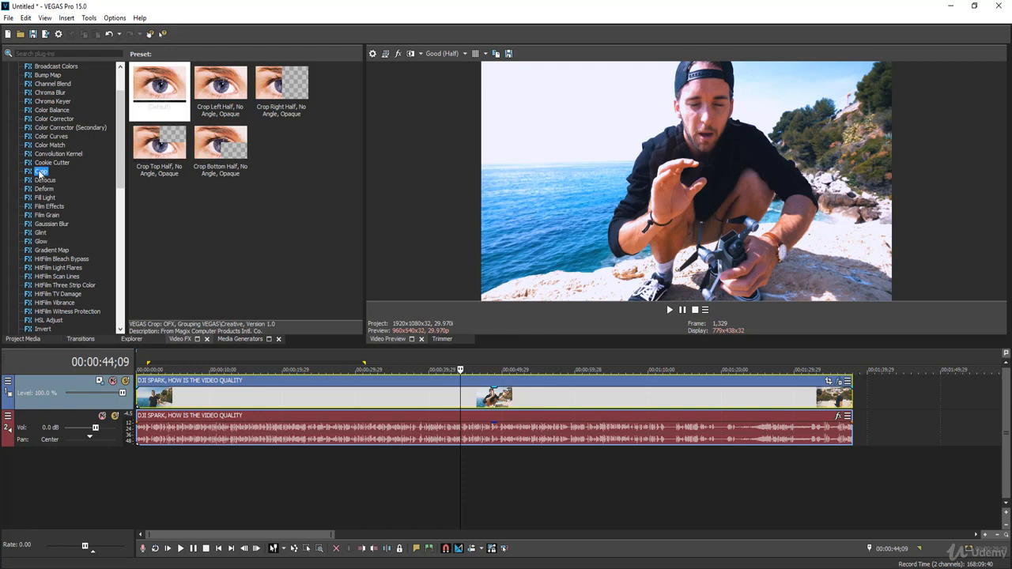
{"action": "left_click_drag", "start_coordinate": [158, 203], "coordinate": [377, 395]}
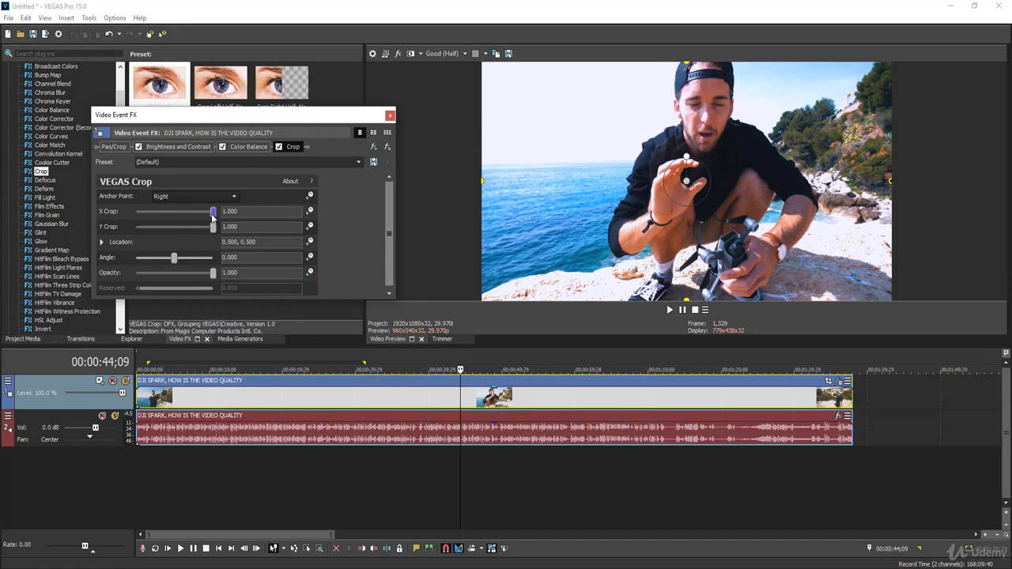
Step: Try an X Crop of 0.751, move the cropped area to location 0.501, 0.500, and return X Crop to 1.000
{"action": "left_click_drag", "start_coordinate": [212, 212], "coordinate": [220, 231]}
{"action": "left_click", "coordinate": [102, 243]}
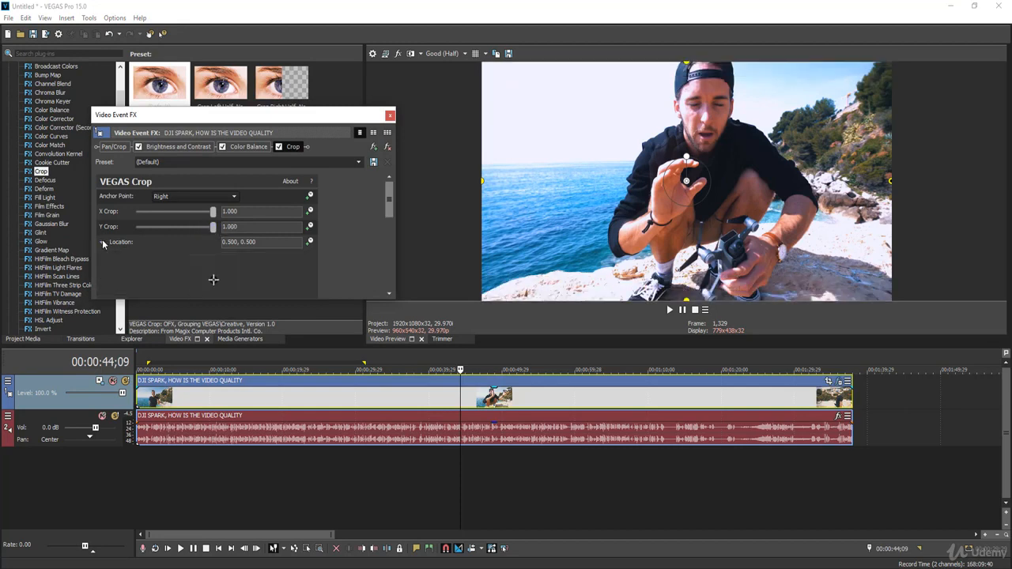
{"action": "left_click", "coordinate": [102, 243]}
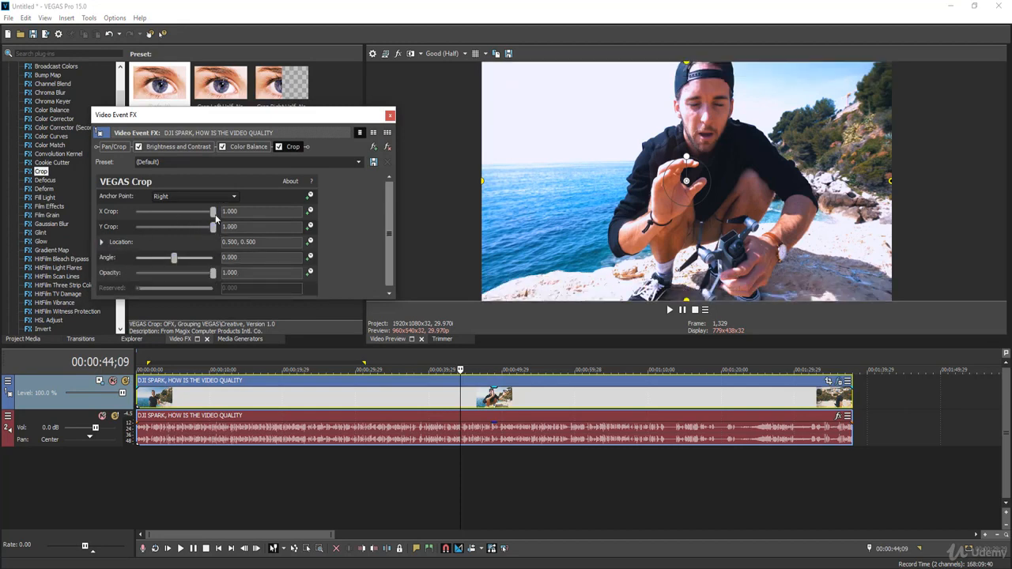
{"action": "left_click_drag", "start_coordinate": [216, 217], "coordinate": [196, 217]}
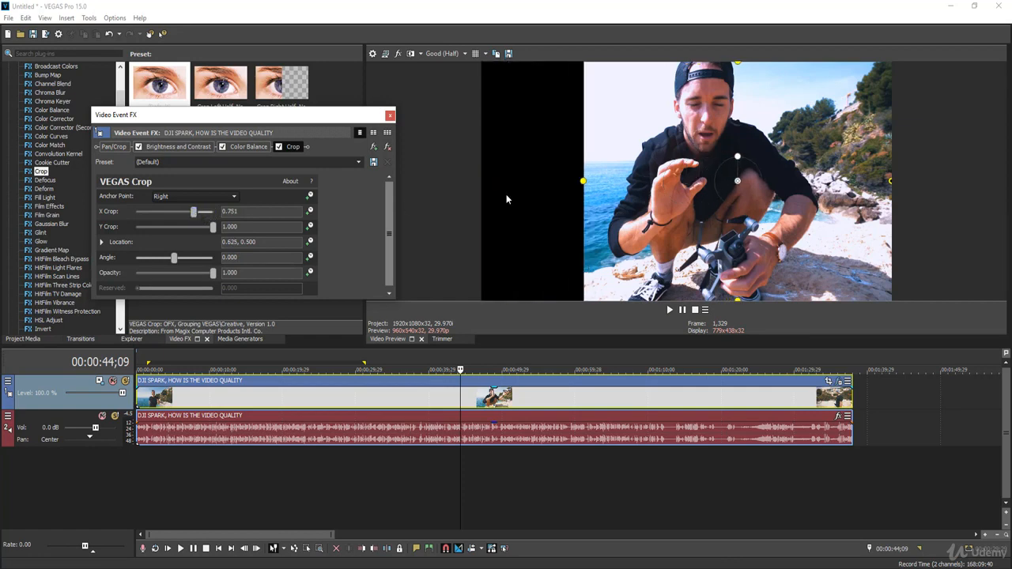
{"action": "left_click_drag", "start_coordinate": [728, 178], "coordinate": [677, 177]}
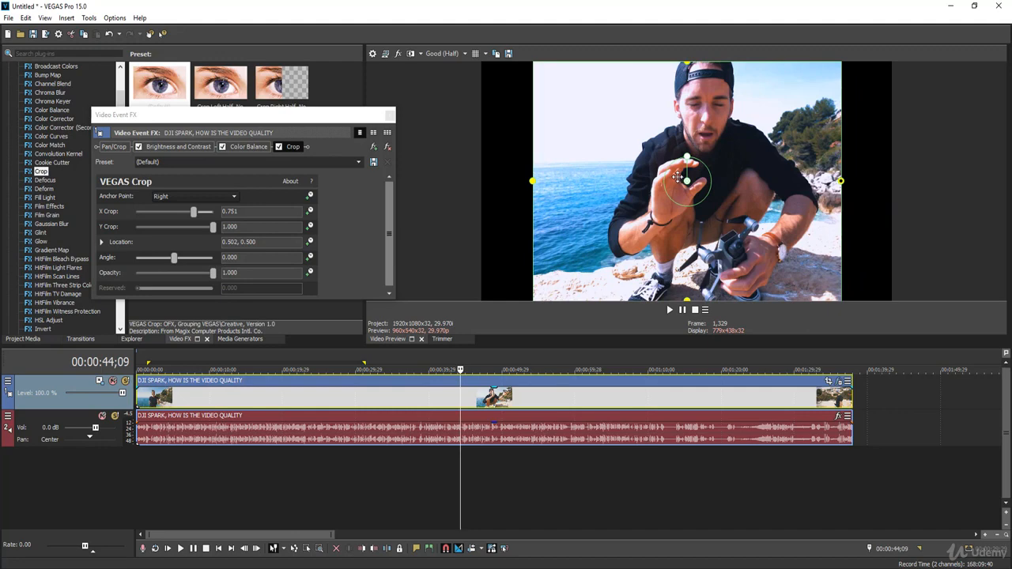
{"action": "left_click_drag", "start_coordinate": [677, 177], "coordinate": [678, 177]}
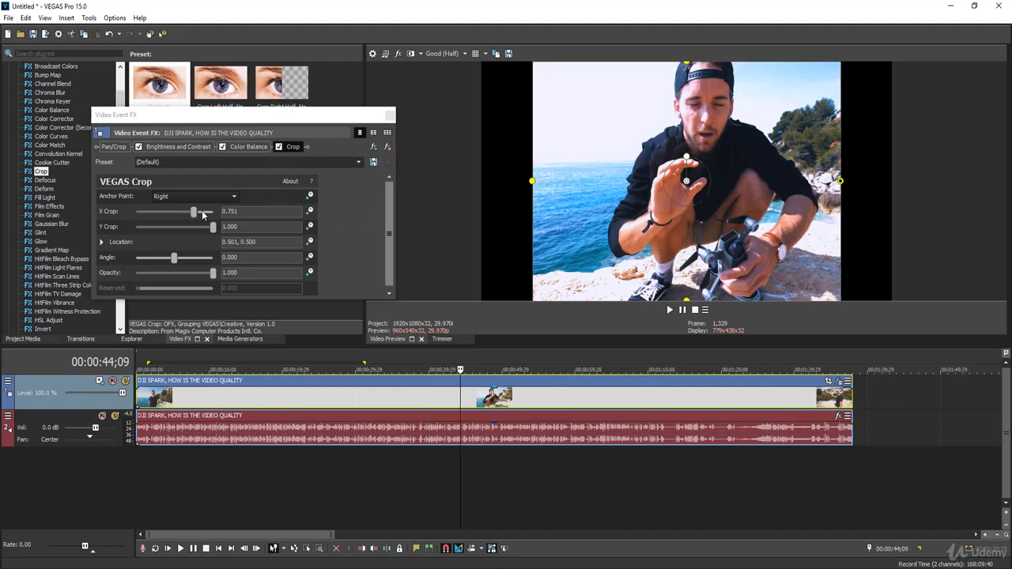
{"action": "left_click_drag", "start_coordinate": [195, 211], "coordinate": [236, 214]}
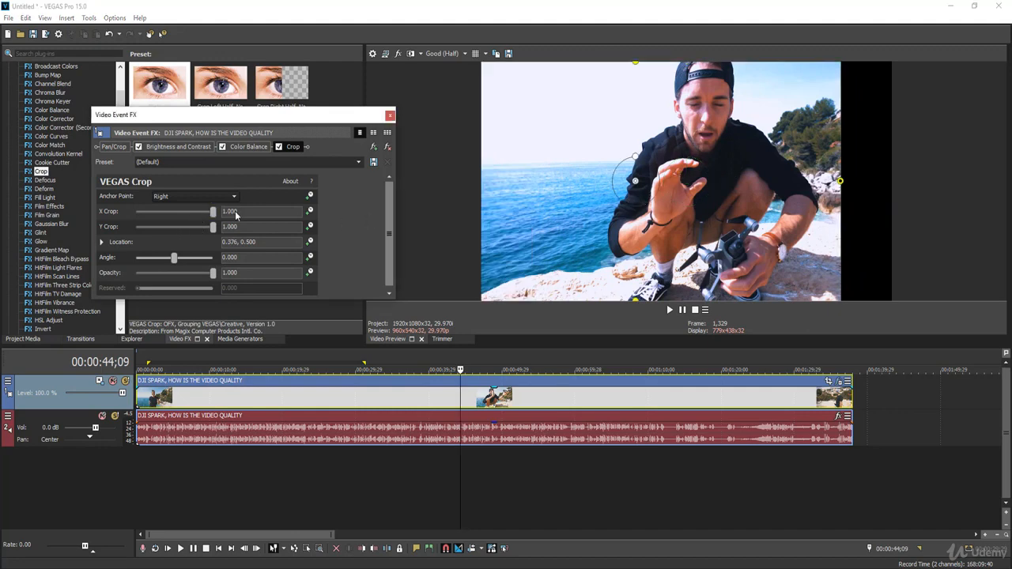
Step: Remove the Crop plug-in from the video clip and close the effects window
{"action": "left_click", "coordinate": [293, 147]}
{"action": "left_click", "coordinate": [292, 149]}
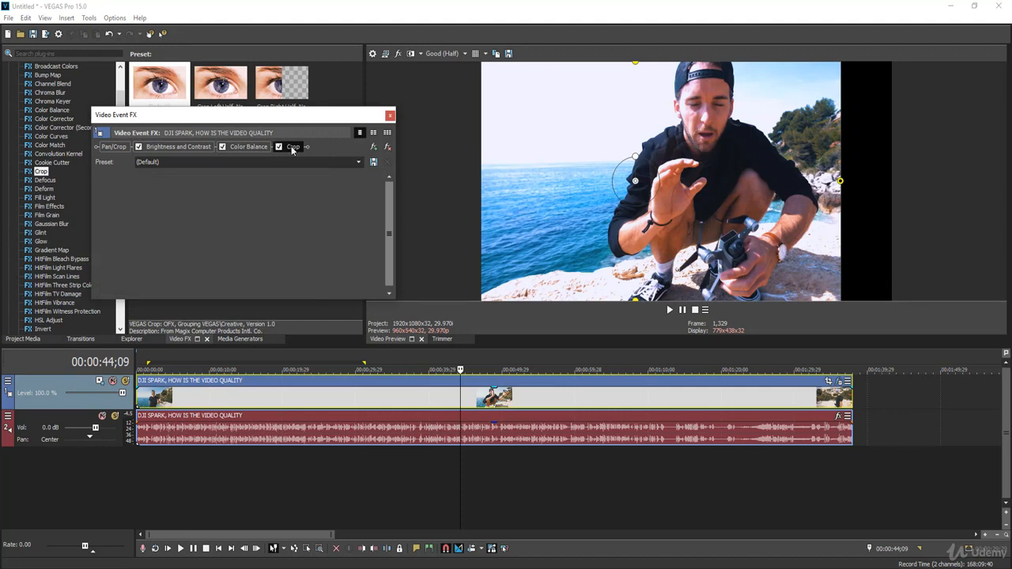
{"action": "left_click", "coordinate": [387, 148]}
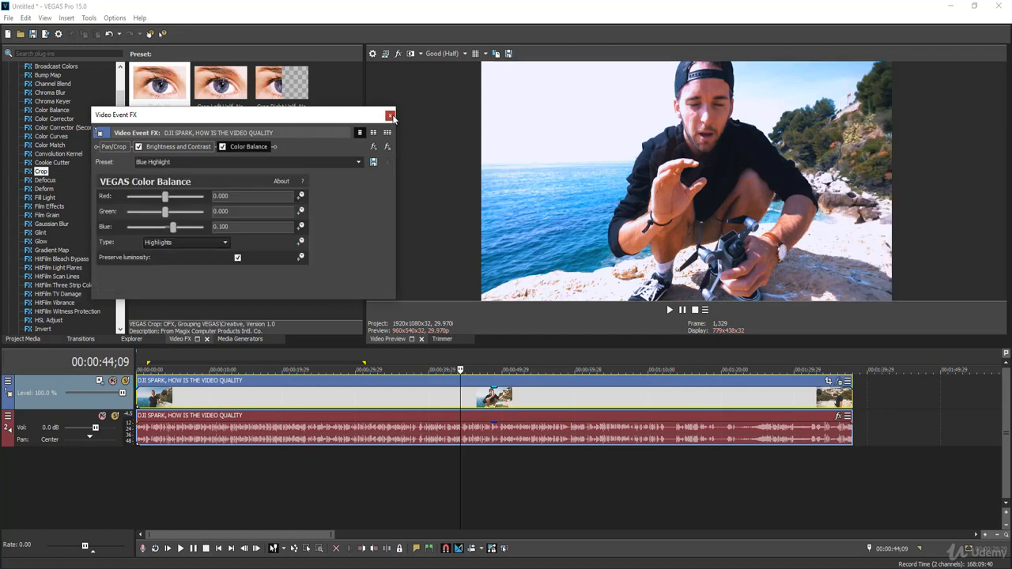
{"action": "left_click", "coordinate": [390, 117]}
Step: Apply the default HitFilm Light Flares effect to the video clip and place the playhead at 00:00:30;20
{"action": "scroll", "coordinate": [106, 220], "scroll_direction": "down", "scroll_amount": 2}
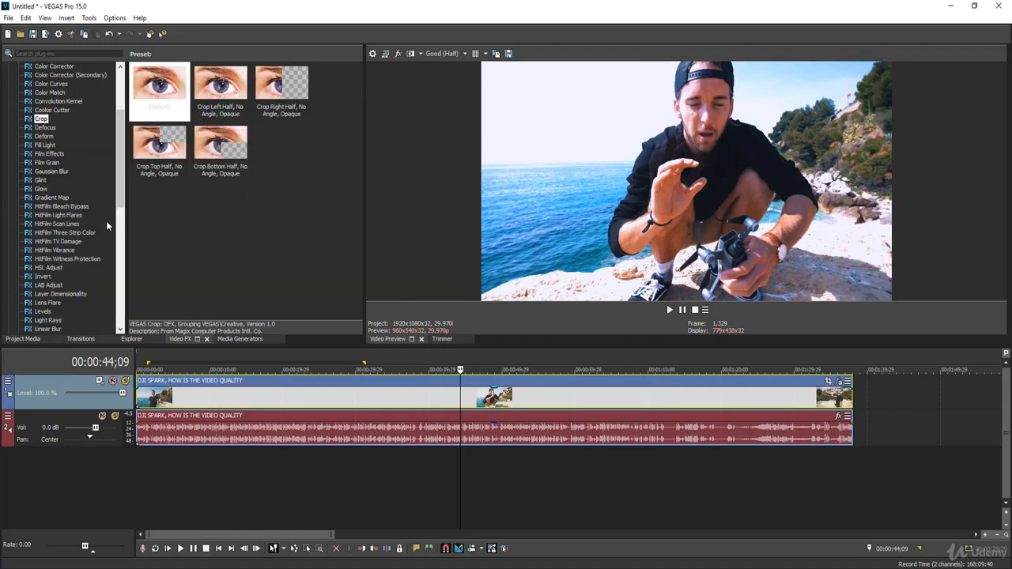
{"action": "left_click", "coordinate": [44, 146]}
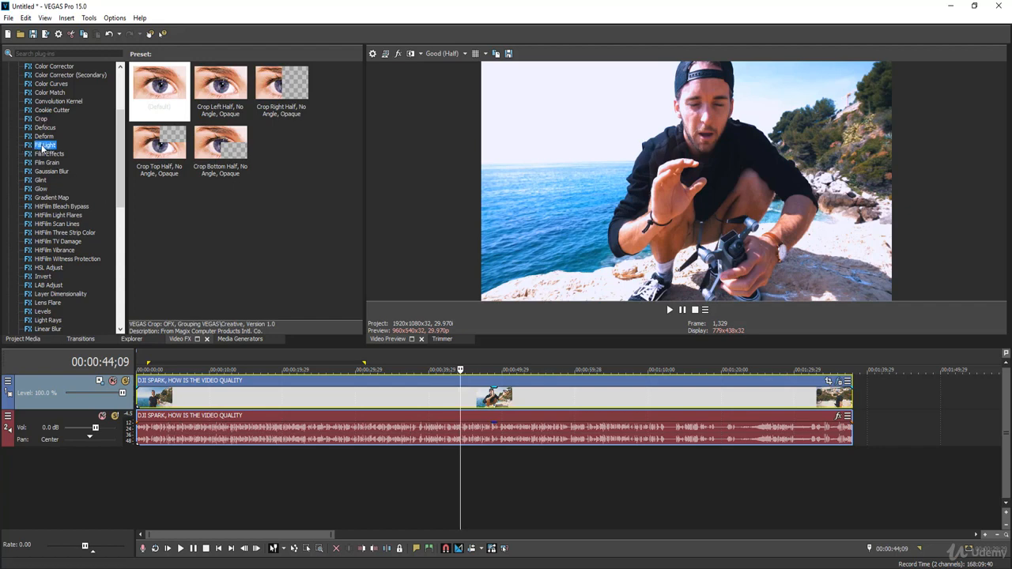
{"action": "left_click", "coordinate": [63, 215]}
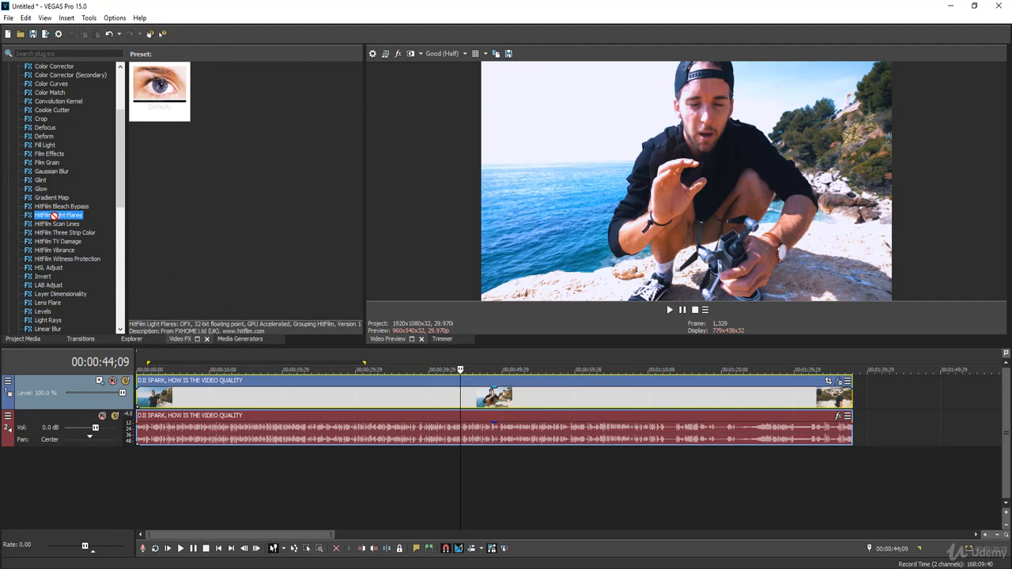
{"action": "left_click_drag", "start_coordinate": [51, 215], "coordinate": [245, 397]}
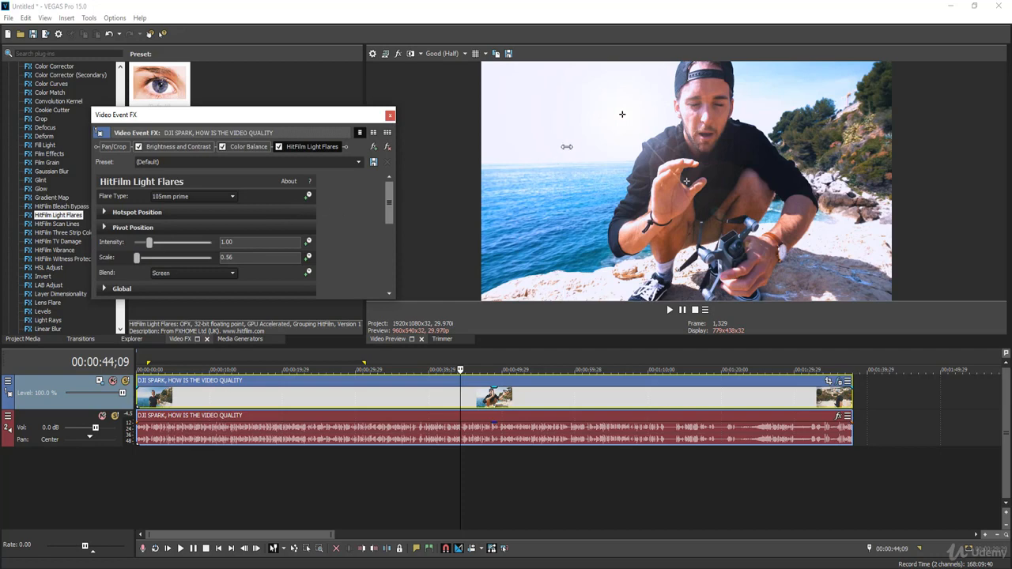
{"action": "left_click", "coordinate": [621, 114]}
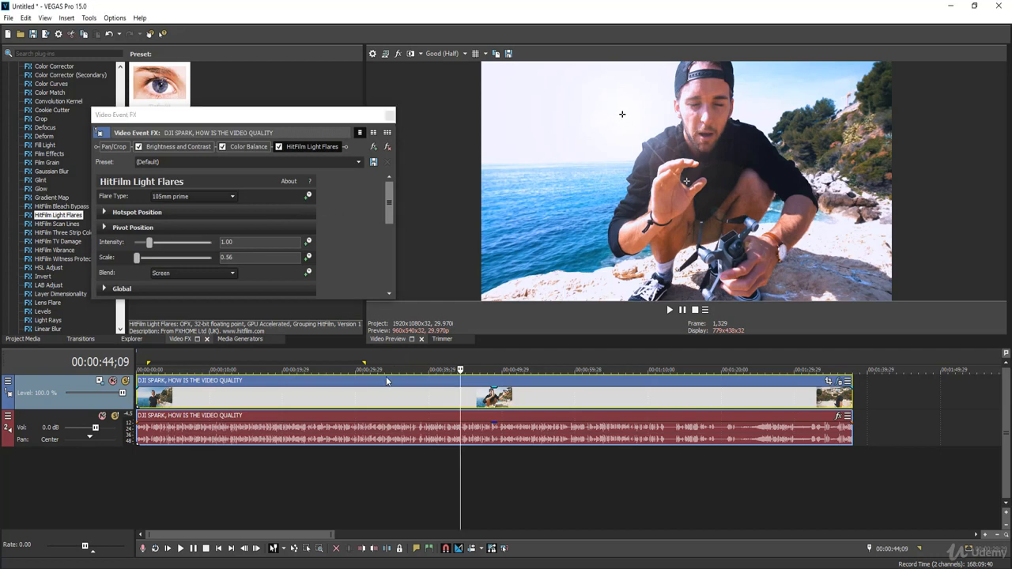
{"action": "left_click", "coordinate": [362, 411]}
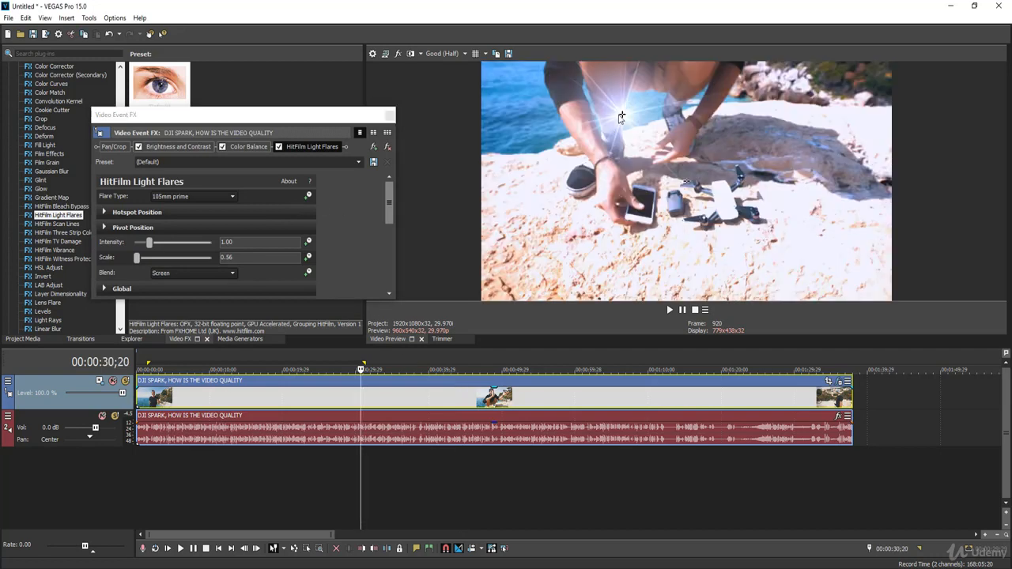
Step: Move the light flare's hotspot to the sky in the preview frame's upper-left corner, at about 0.10, 0.91
{"action": "left_click_drag", "start_coordinate": [621, 117], "coordinate": [528, 80]}
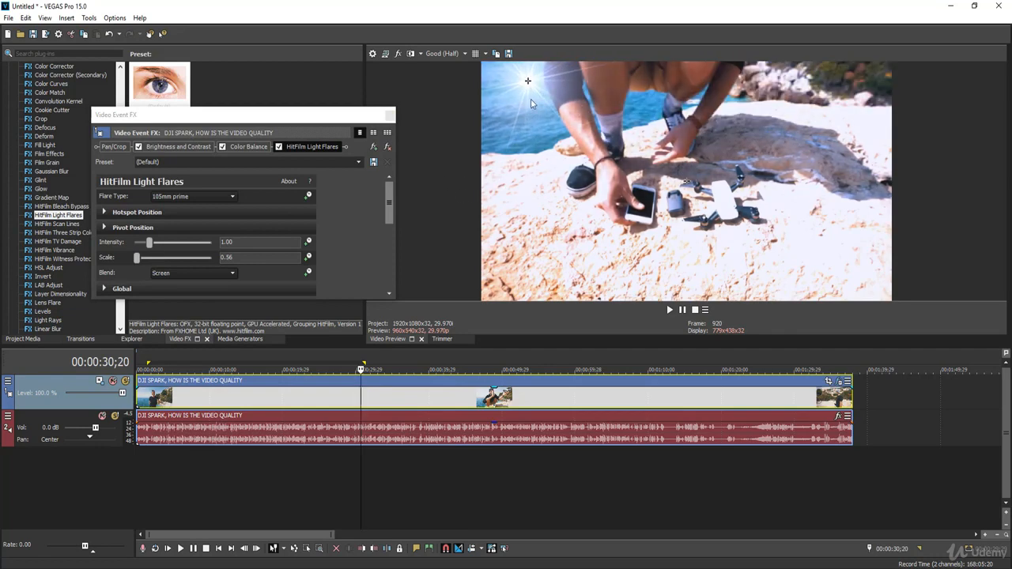
{"action": "left_click_drag", "start_coordinate": [529, 83], "coordinate": [520, 83]}
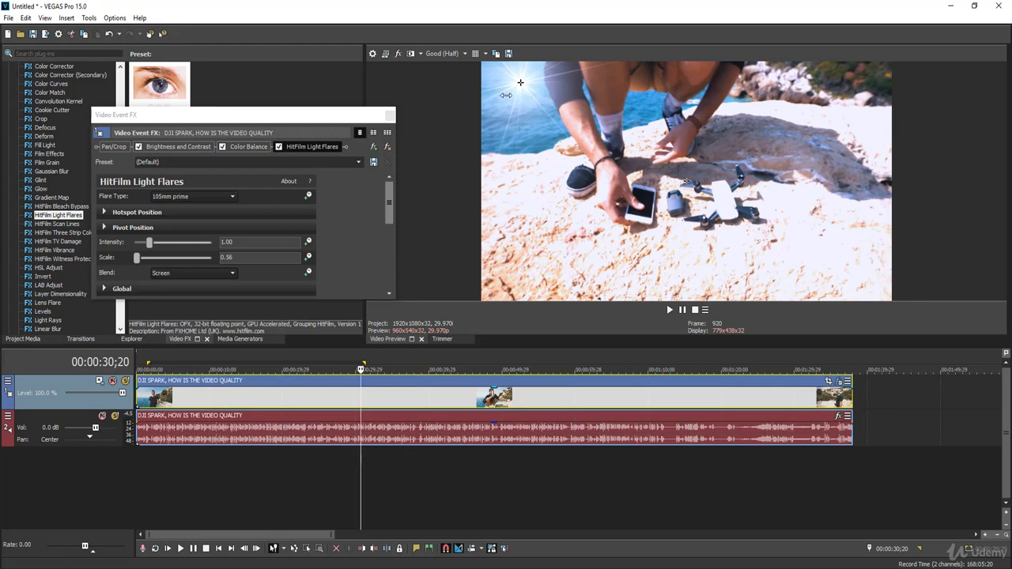
{"action": "left_click", "coordinate": [389, 201]}
{"action": "left_click_drag", "start_coordinate": [390, 201], "coordinate": [392, 193]}
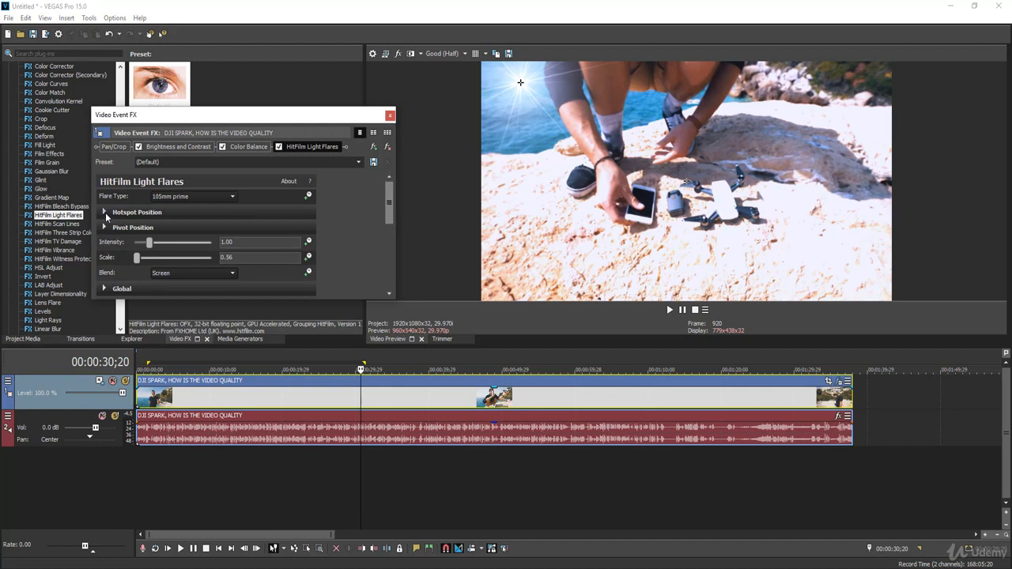
Step: Animate the flare's Hotspot Position center, with a keyframe at 00:00:11;00 moving it to the frame's upper-right corner at about 0.94, 0.95
{"action": "left_click", "coordinate": [105, 213]}
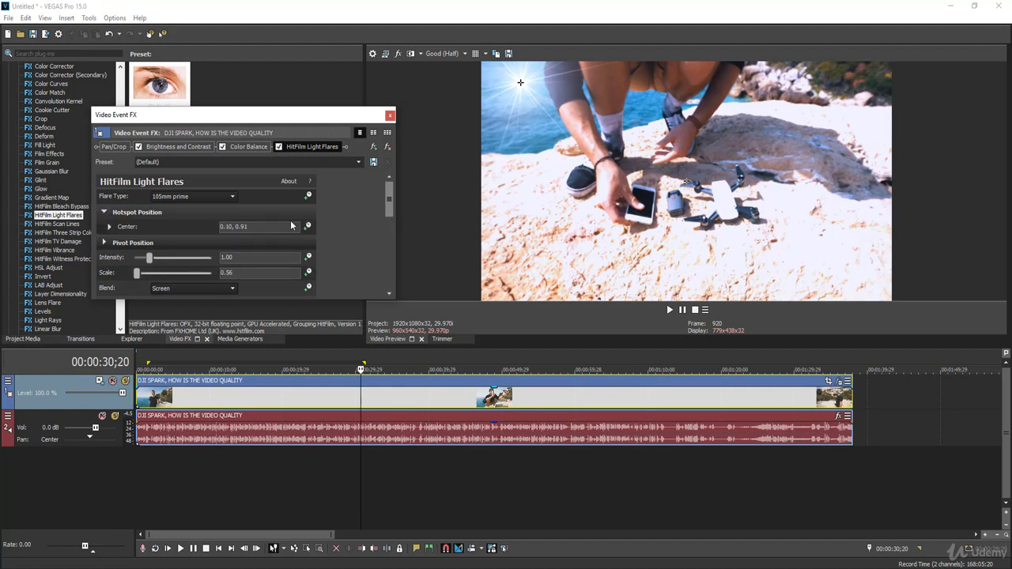
{"action": "scroll", "coordinate": [385, 206], "scroll_direction": "down", "scroll_amount": 2}
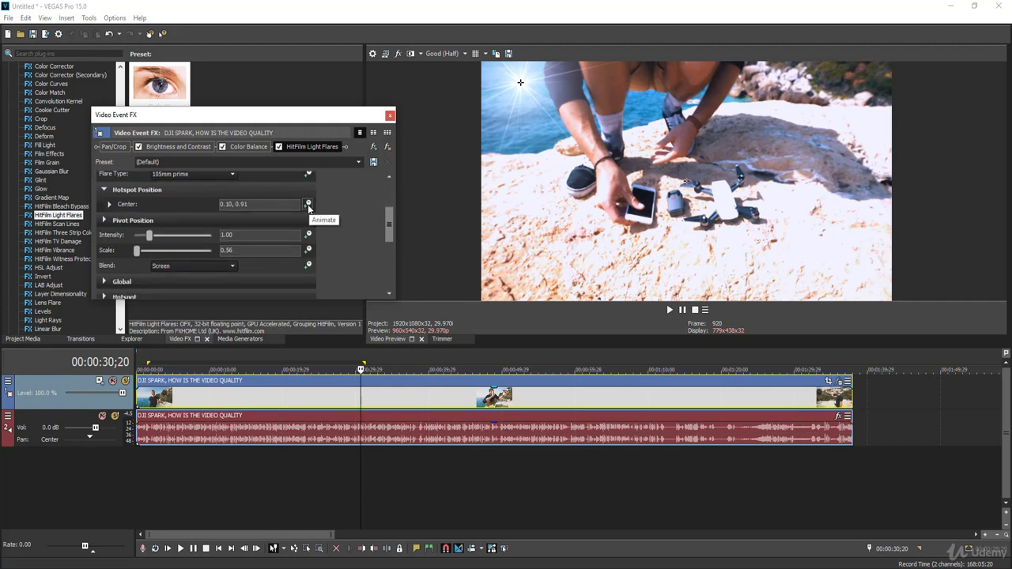
{"action": "left_click", "coordinate": [308, 205]}
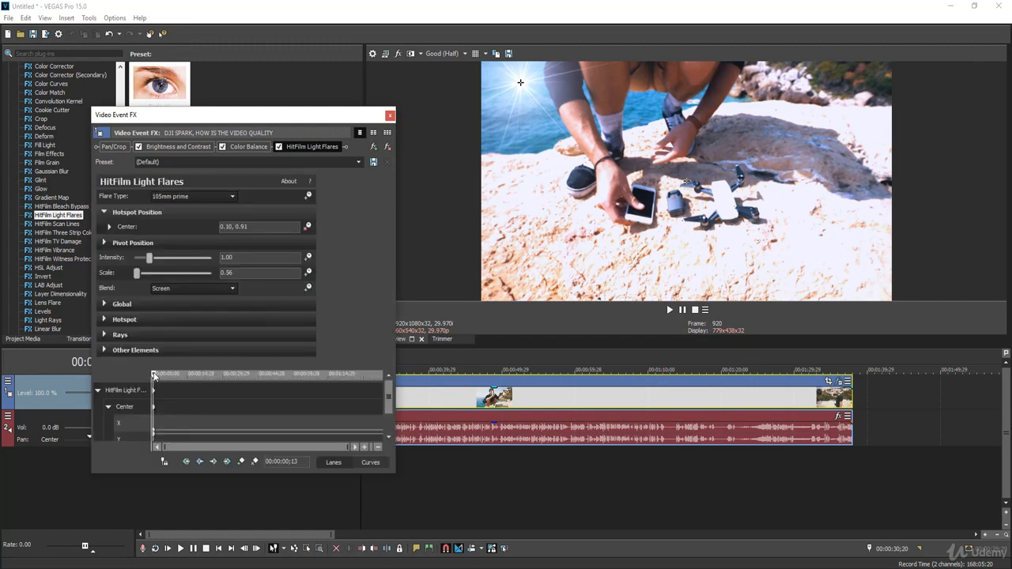
{"action": "left_click_drag", "start_coordinate": [154, 377], "coordinate": [178, 377]}
{"action": "left_click_drag", "start_coordinate": [524, 82], "coordinate": [867, 77]}
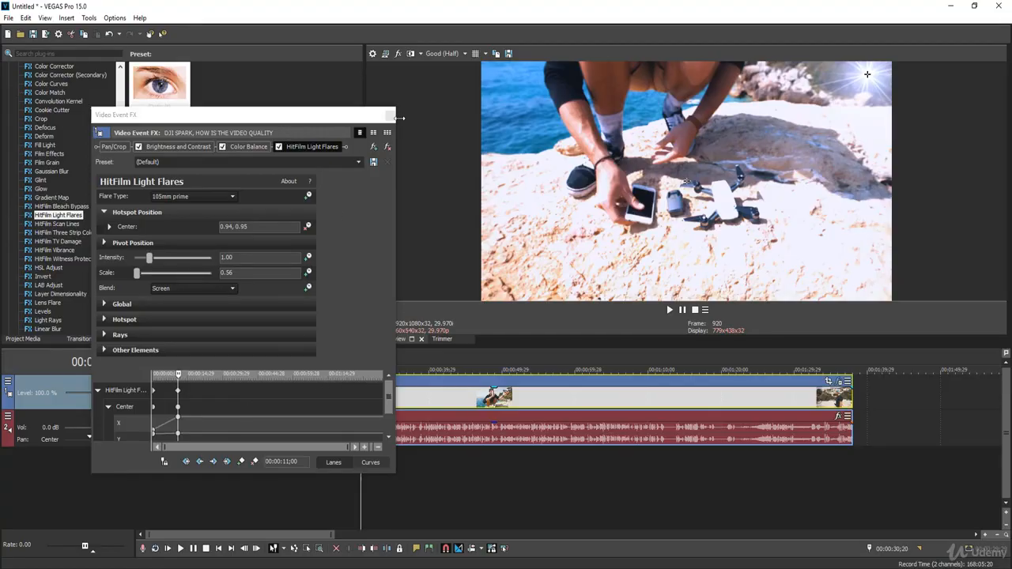
Step: Close the effects window and preview the animated light flare by playing the clip from its start
{"action": "left_click", "coordinate": [388, 116]}
{"action": "left_click", "coordinate": [257, 395]}
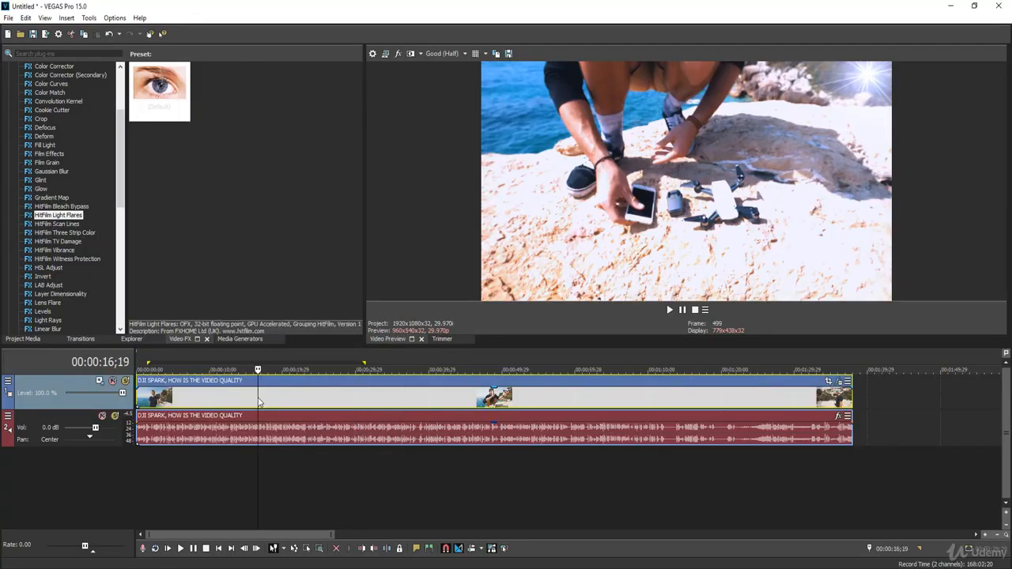
{"action": "left_click_drag", "start_coordinate": [256, 393], "coordinate": [125, 394]}
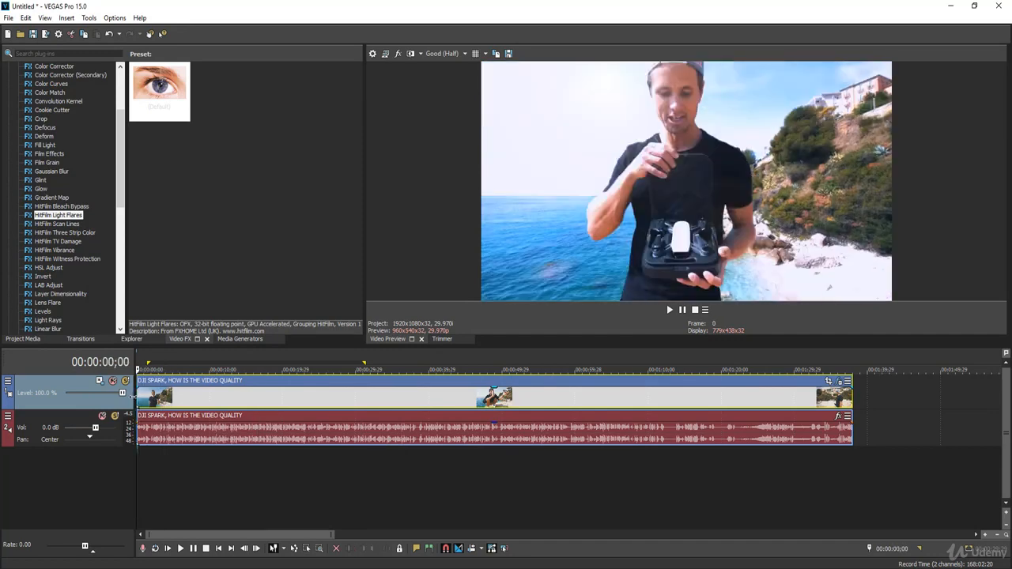
{"action": "key", "text": "space"}
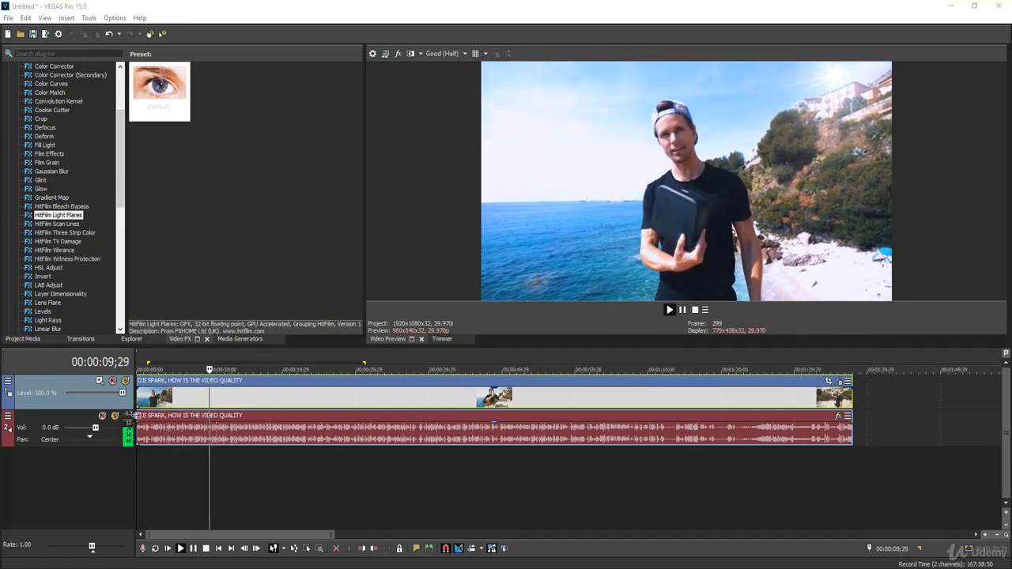
{"action": "key", "text": "space"}
Step: At 00:00:22;14, try the Color Dodge, Overlay and Softlight blend modes for the light flare and choose Normal
{"action": "left_click", "coordinate": [302, 398]}
{"action": "left_click", "coordinate": [838, 381]}
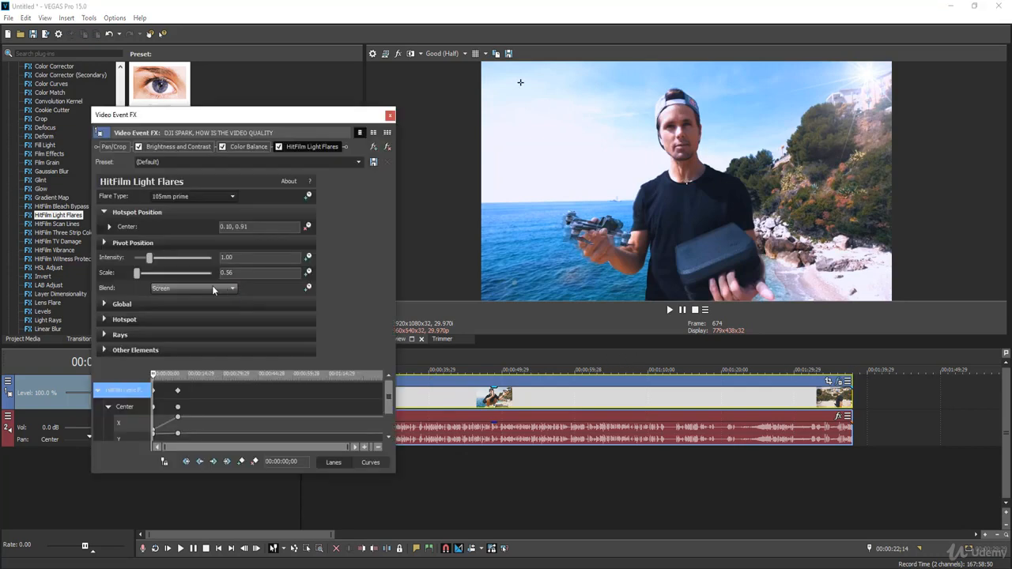
{"action": "left_click", "coordinate": [212, 285]}
{"action": "left_click", "coordinate": [190, 320]}
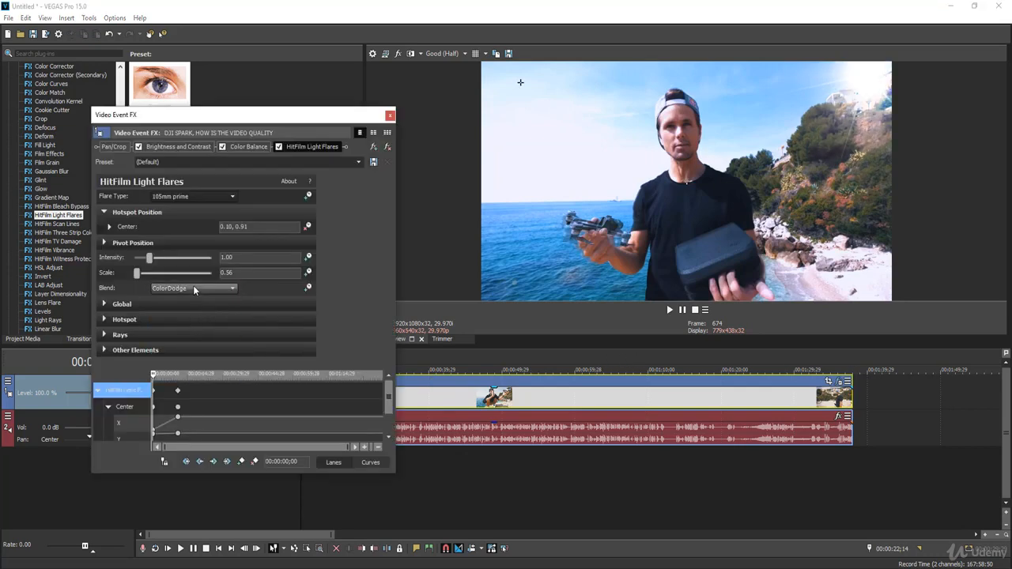
{"action": "left_click", "coordinate": [194, 288]}
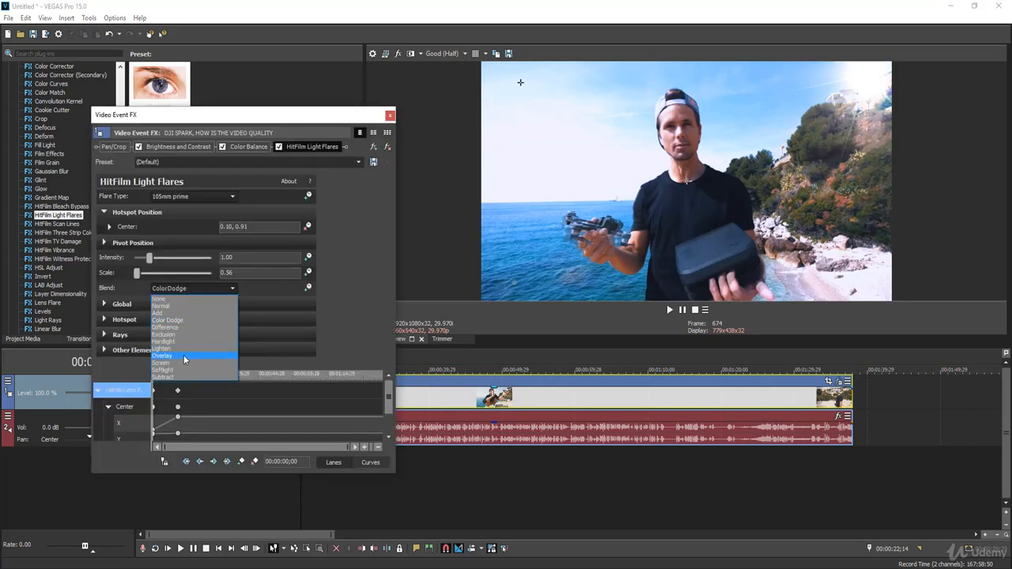
{"action": "left_click", "coordinate": [183, 357]}
{"action": "left_click", "coordinate": [193, 289]}
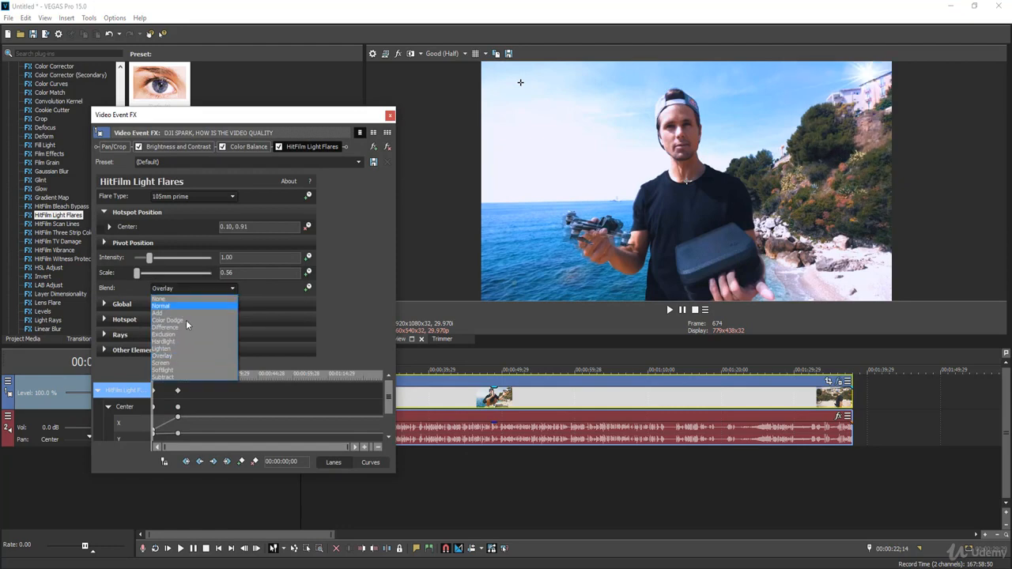
{"action": "left_click", "coordinate": [182, 370]}
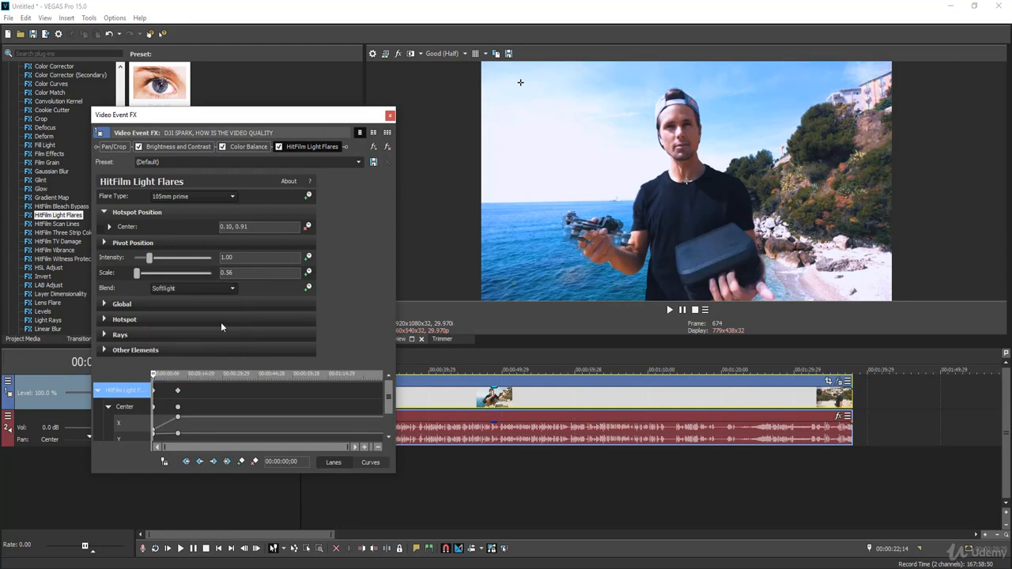
{"action": "left_click", "coordinate": [179, 288]}
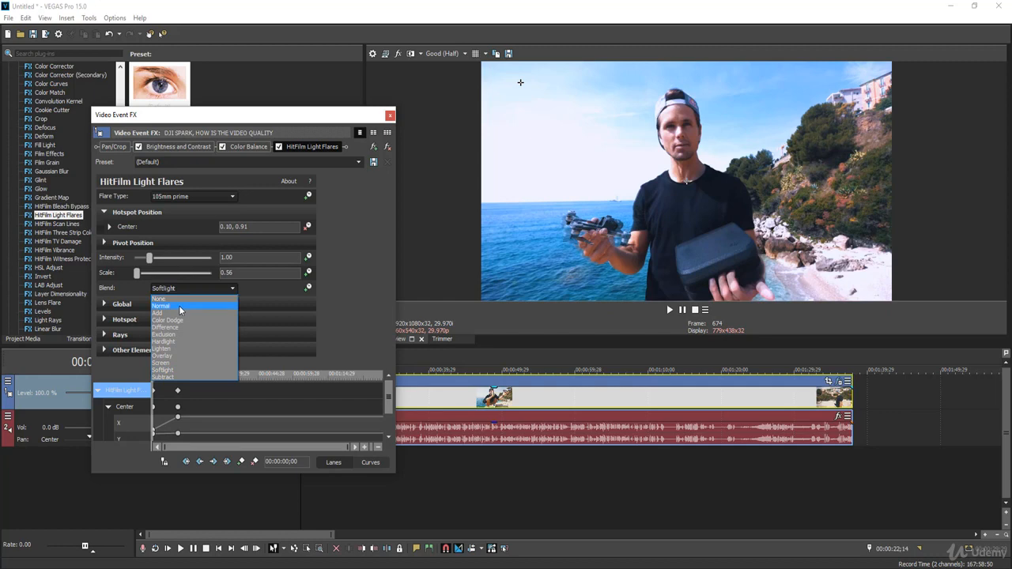
{"action": "left_click", "coordinate": [178, 305]}
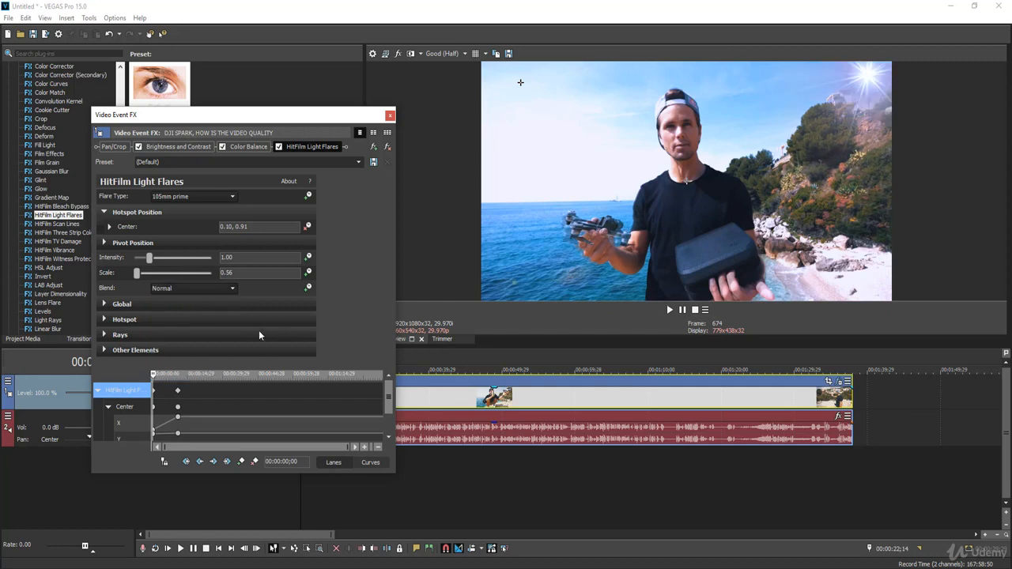
Step: Remove the HitFilm Light Flares plug-in from the video clip and close the effects window
{"action": "left_click", "coordinate": [102, 319]}
{"action": "left_click", "coordinate": [98, 319]}
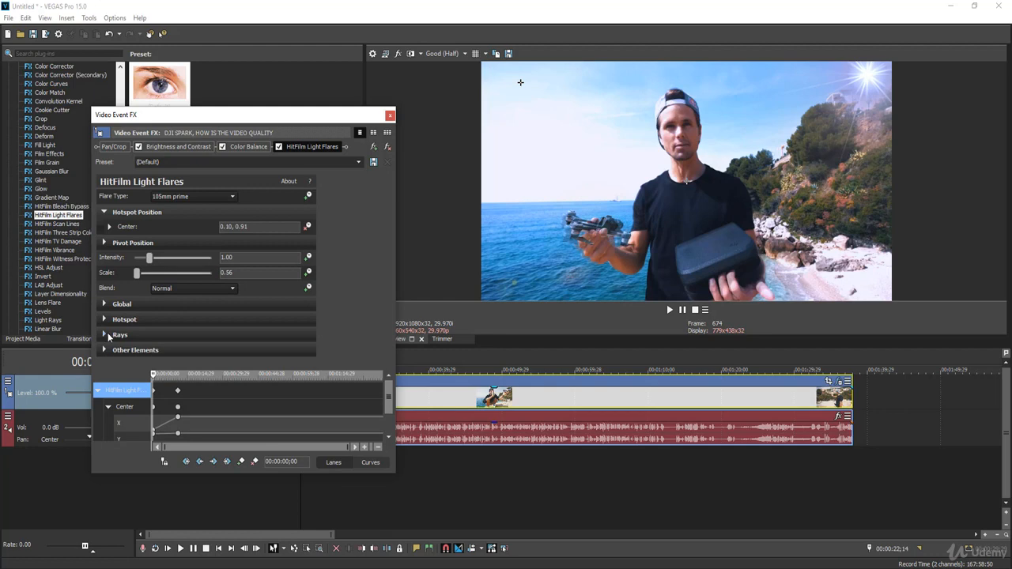
{"action": "left_click", "coordinate": [387, 147]}
{"action": "left_click", "coordinate": [390, 115]}
Step: Find the HitFilm TV Damage effect and split the clip near its end at 00:01:35;28
{"action": "scroll", "coordinate": [121, 195], "scroll_direction": "down", "scroll_amount": 2}
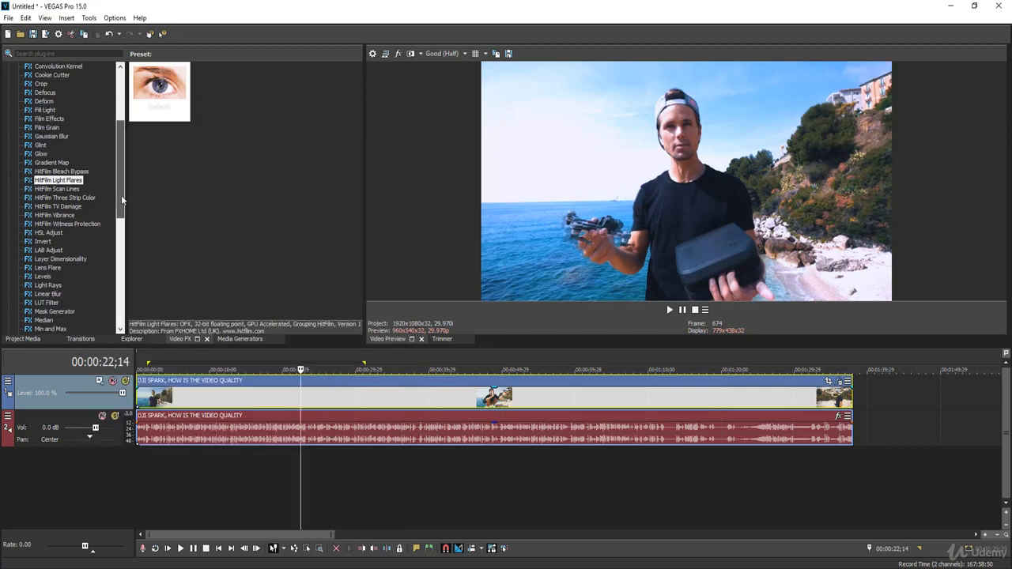
{"action": "left_click", "coordinate": [57, 207]}
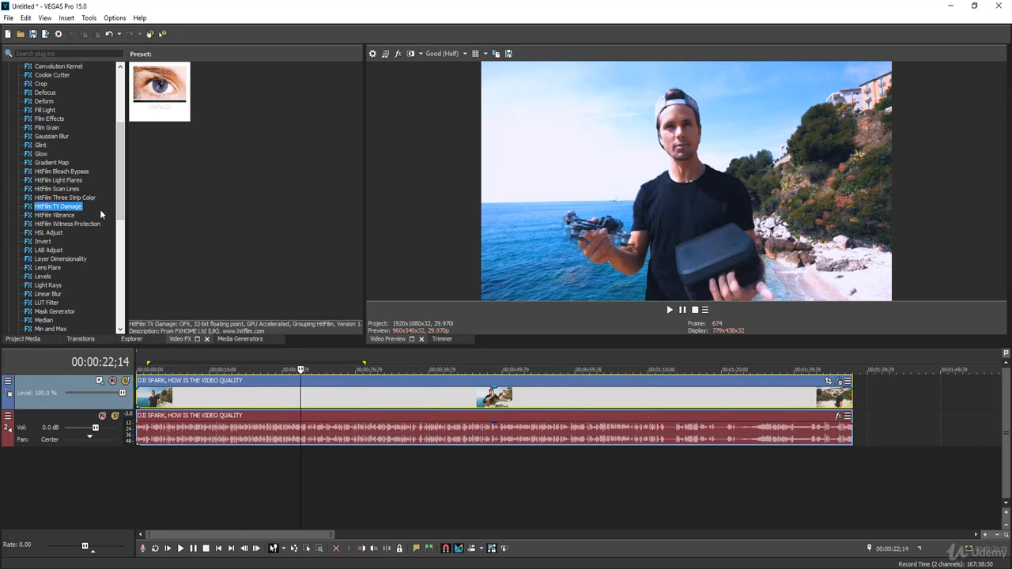
{"action": "left_click", "coordinate": [986, 535]}
{"action": "left_click", "coordinate": [986, 535]}
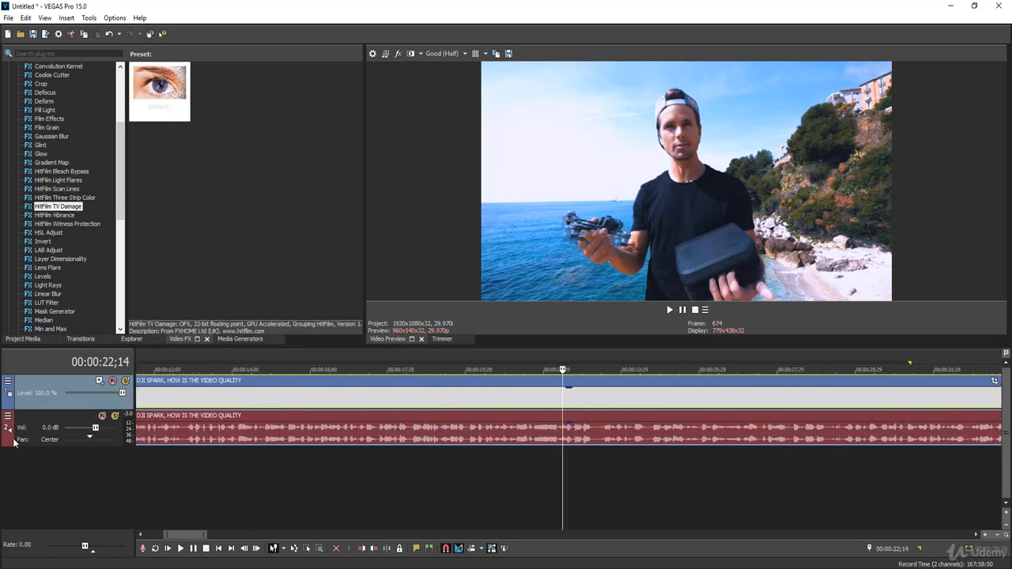
{"action": "left_click_drag", "start_coordinate": [191, 535], "coordinate": [311, 554]}
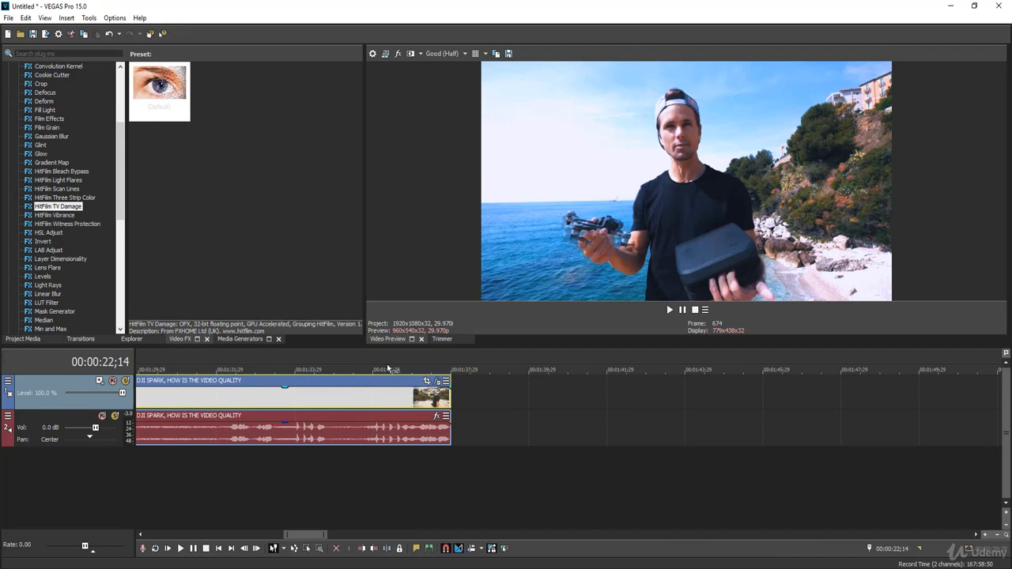
{"action": "left_click", "coordinate": [397, 399]}
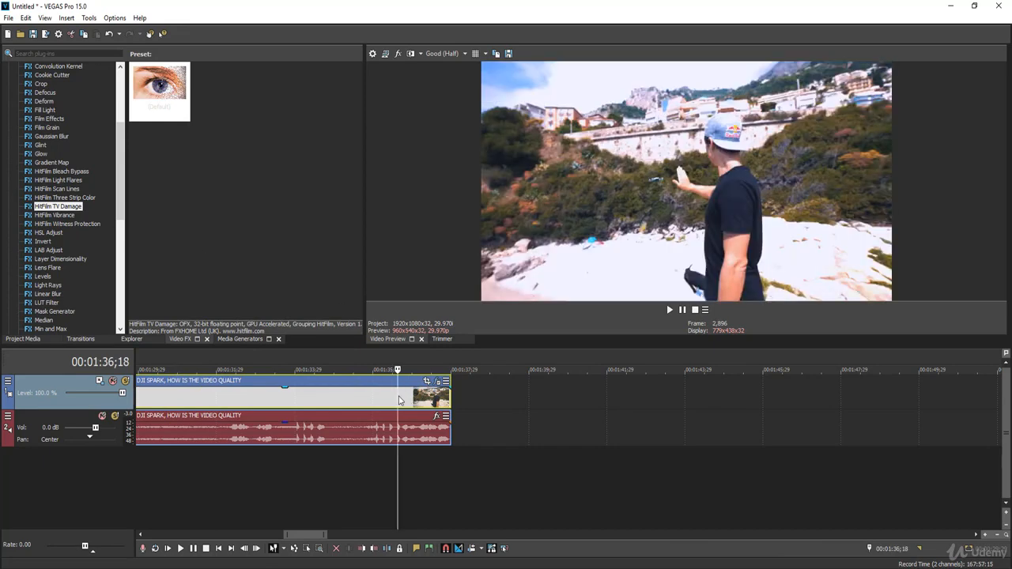
{"action": "left_click", "coordinate": [379, 393]}
{"action": "left_click", "coordinate": [371, 394]}
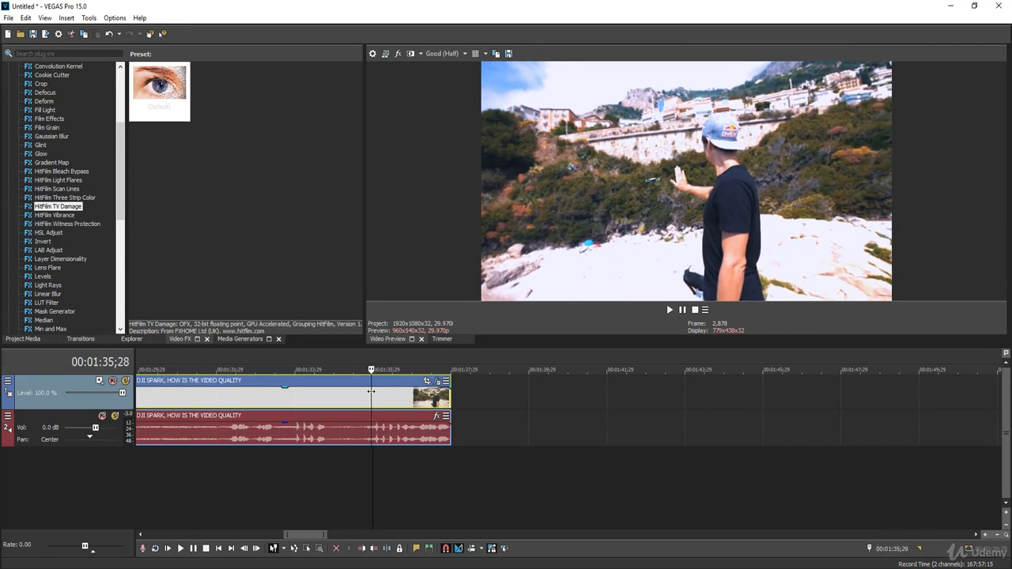
{"action": "right_click", "coordinate": [372, 393]}
{"action": "left_click", "coordinate": [386, 384]}
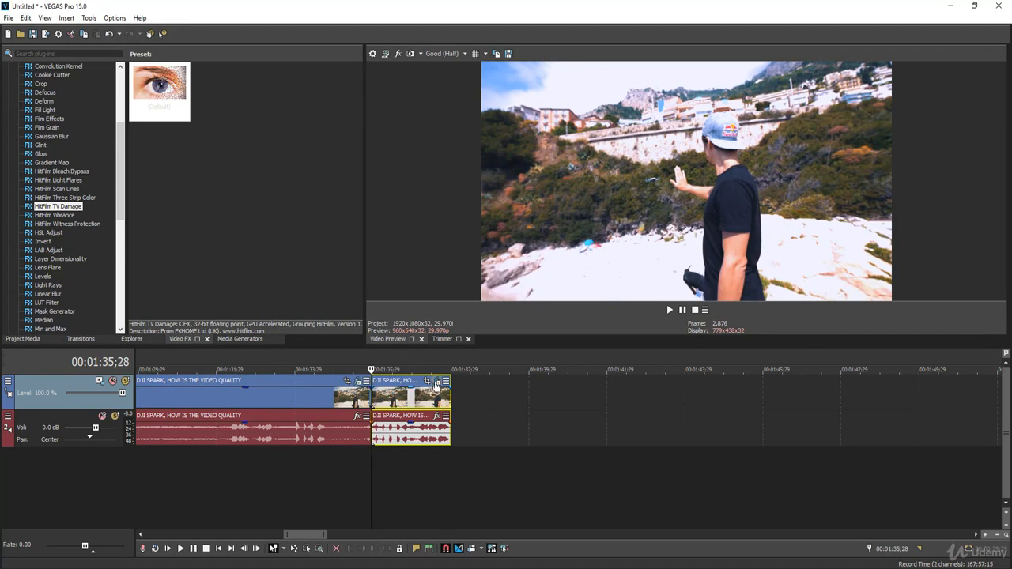
Step: Apply the default HitFilm TV Damage effect to the short end segment and set its Ghosting Falloff to 0.46
{"action": "left_click", "coordinate": [50, 211]}
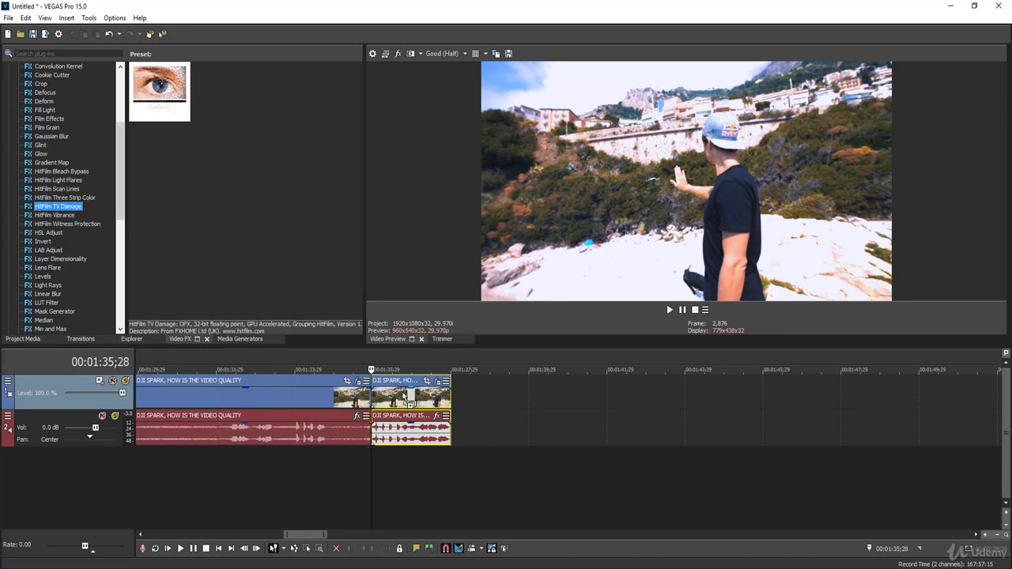
{"action": "left_click_drag", "start_coordinate": [411, 399], "coordinate": [410, 400]}
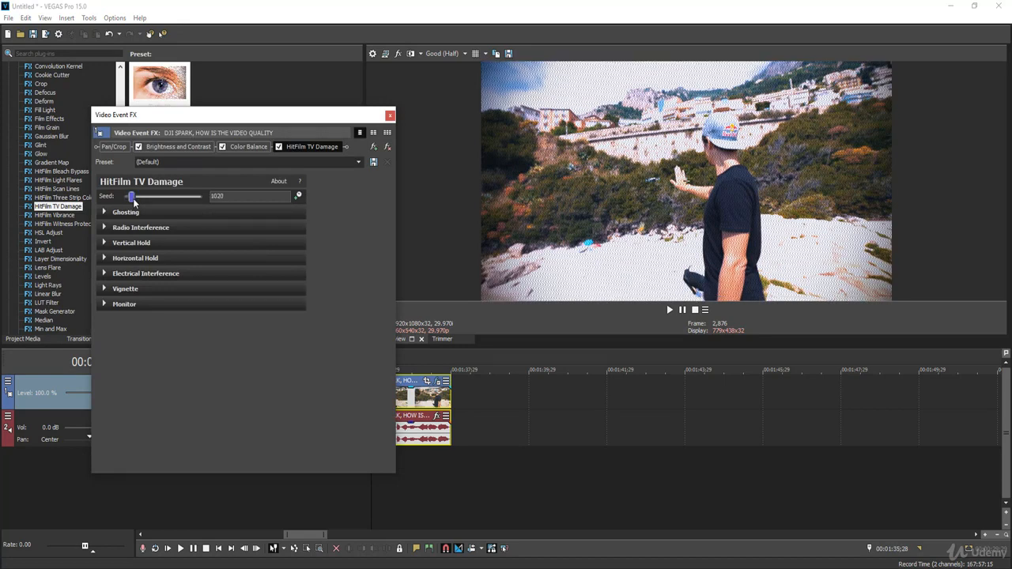
{"action": "left_click", "coordinate": [103, 213]}
{"action": "left_click", "coordinate": [104, 213]}
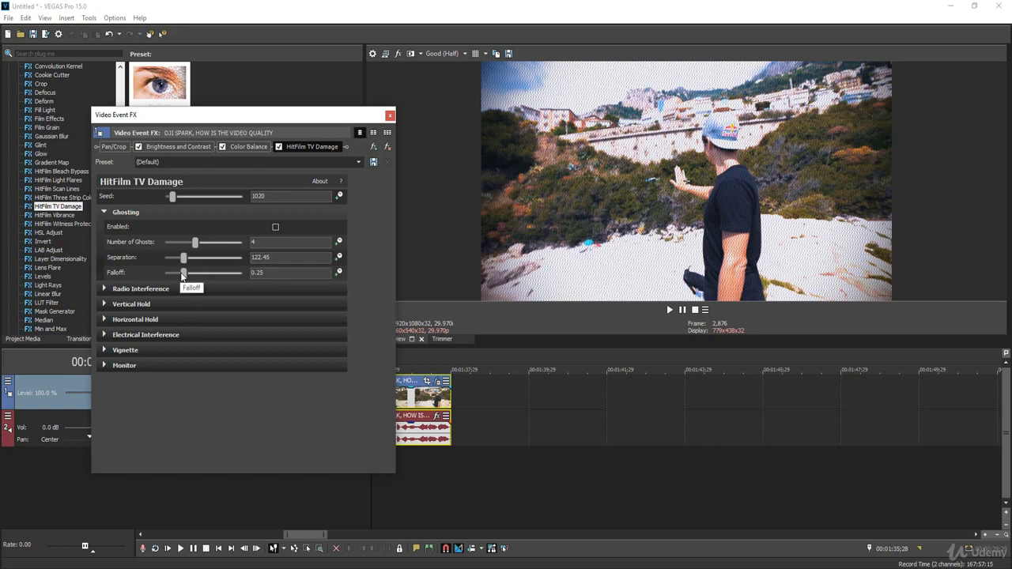
{"action": "left_click_drag", "start_coordinate": [188, 274], "coordinate": [201, 273]}
{"action": "left_click", "coordinate": [106, 288]}
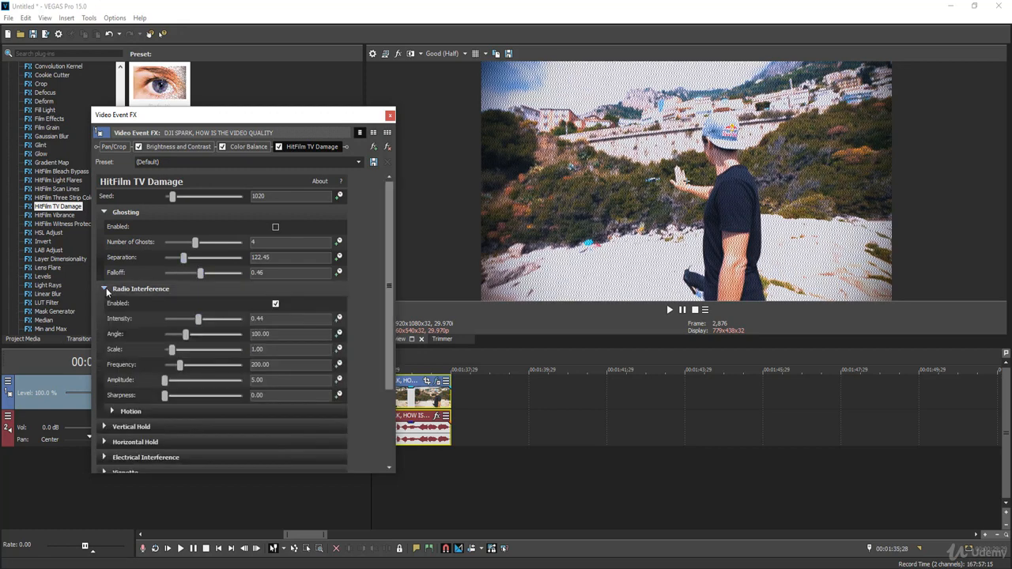
{"action": "left_click", "coordinate": [106, 288]}
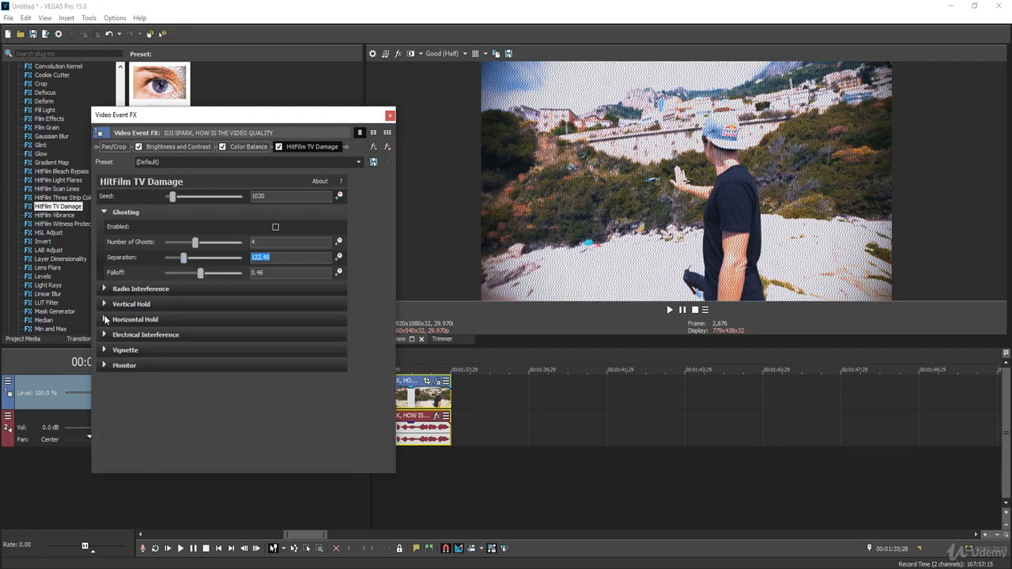
{"action": "left_click", "coordinate": [106, 320]}
{"action": "left_click", "coordinate": [105, 320]}
{"action": "left_click", "coordinate": [390, 116]}
Step: Preview the transition into the TV Damage segment from 00:01:35;21 and place the playhead at 00:01:35;10
{"action": "left_click", "coordinate": [361, 395]}
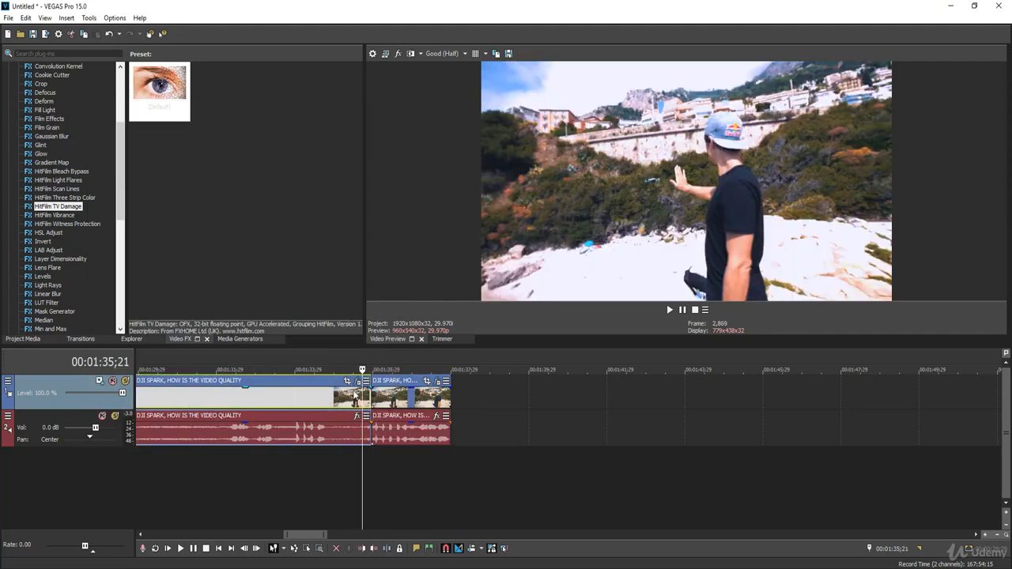
{"action": "key", "text": "space"}
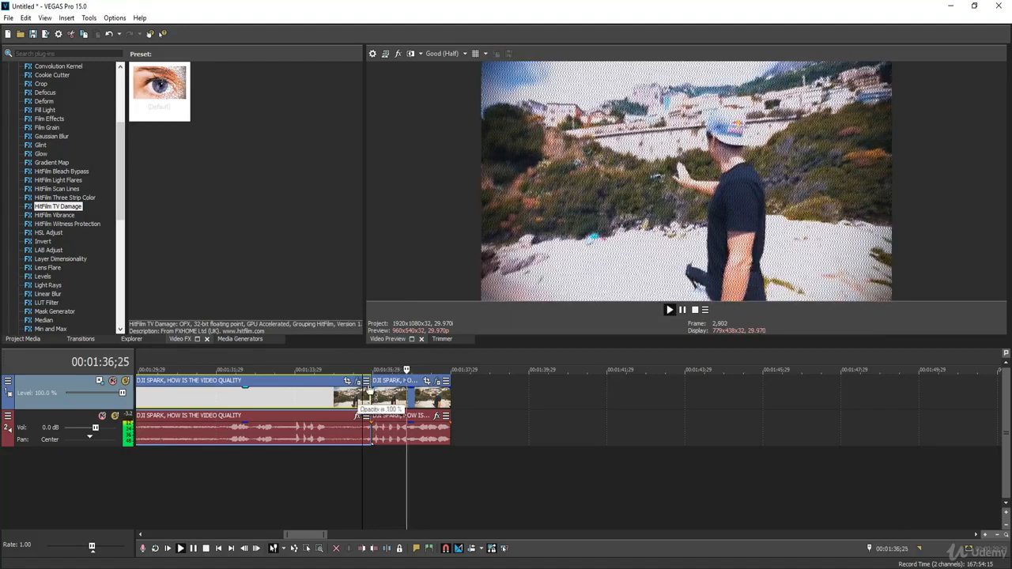
{"action": "key", "text": "space"}
{"action": "left_click", "coordinate": [348, 399]}
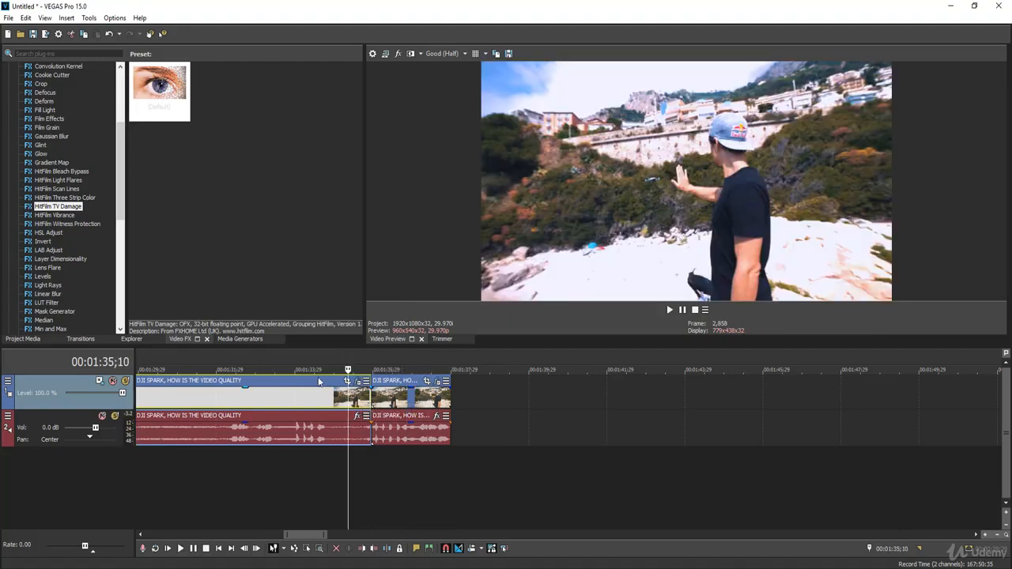
{"action": "left_click", "coordinate": [998, 537]}
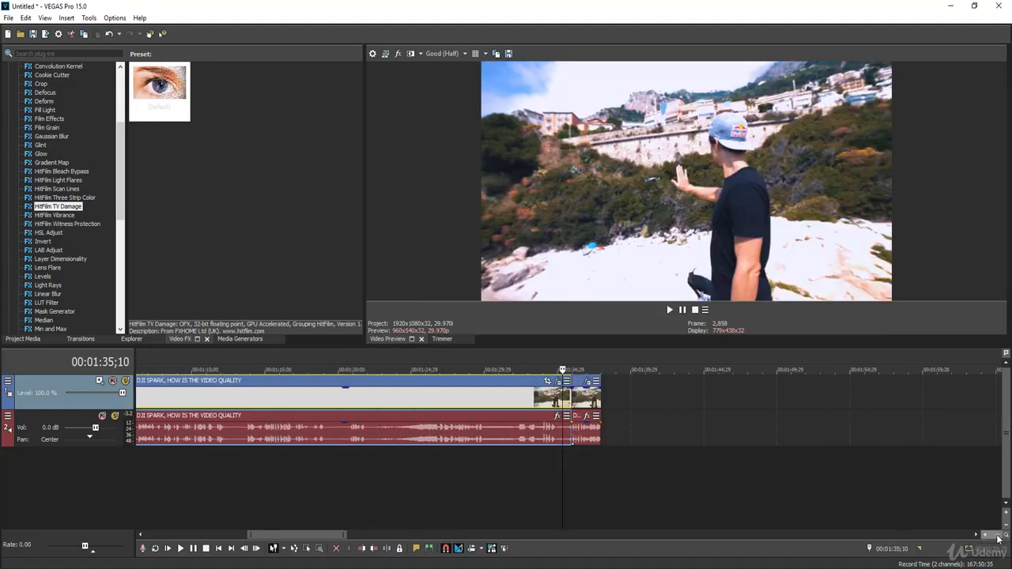
{"action": "left_click", "coordinate": [999, 537]}
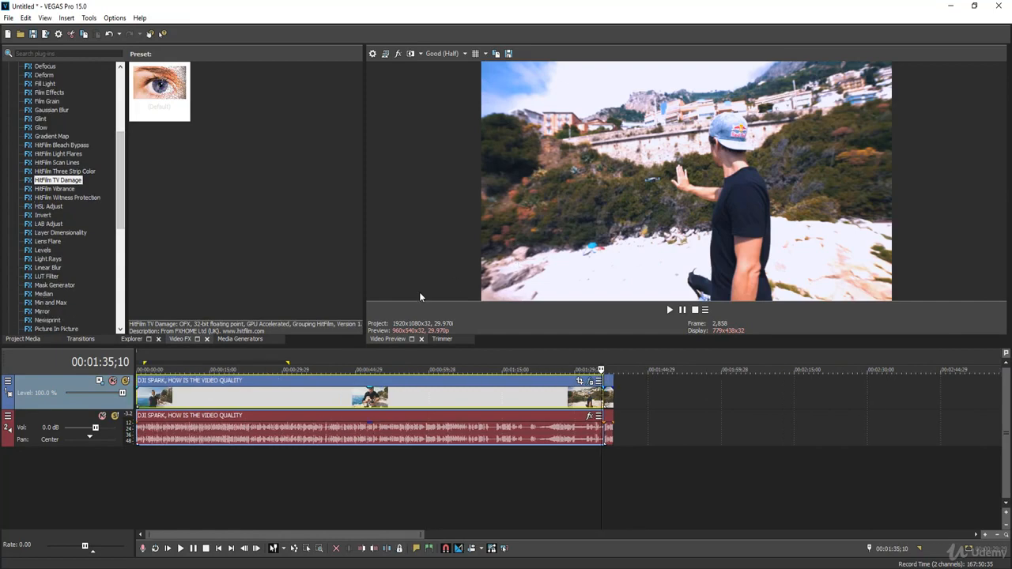
Step: Apply HSL Adjust to the long video clip at 00:00:33;28 with Add to hue 0.379, Saturation 0.925 and Luminance 1.007
{"action": "left_click", "coordinate": [319, 395]}
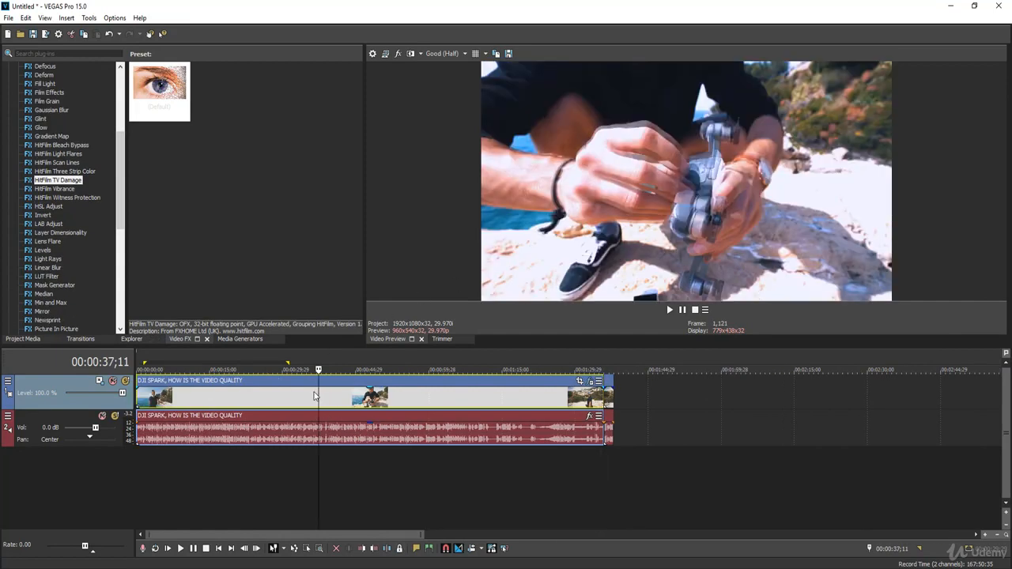
{"action": "left_click", "coordinate": [301, 403]}
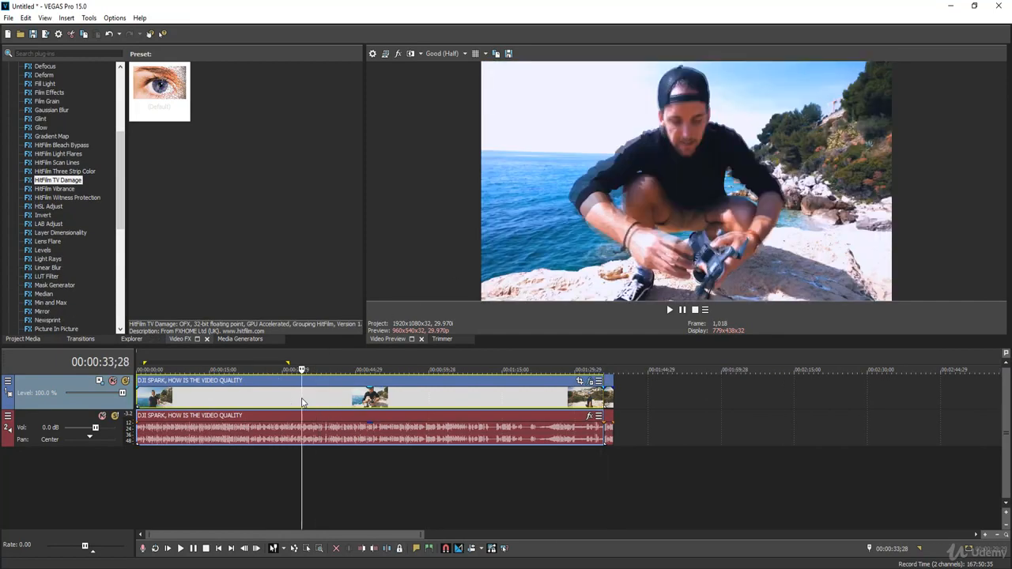
{"action": "left_click", "coordinate": [45, 208]}
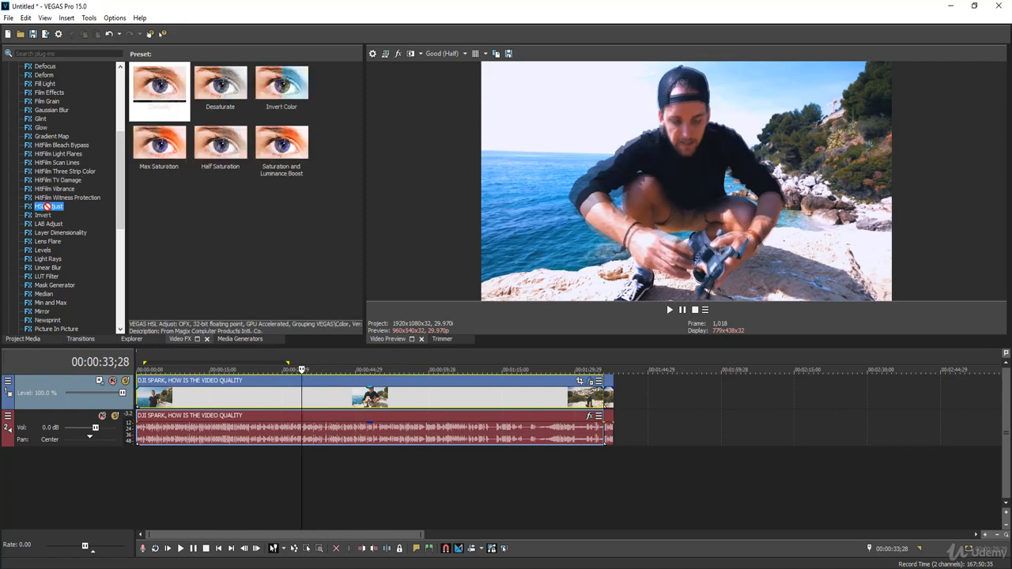
{"action": "left_click_drag", "start_coordinate": [47, 207], "coordinate": [320, 400]}
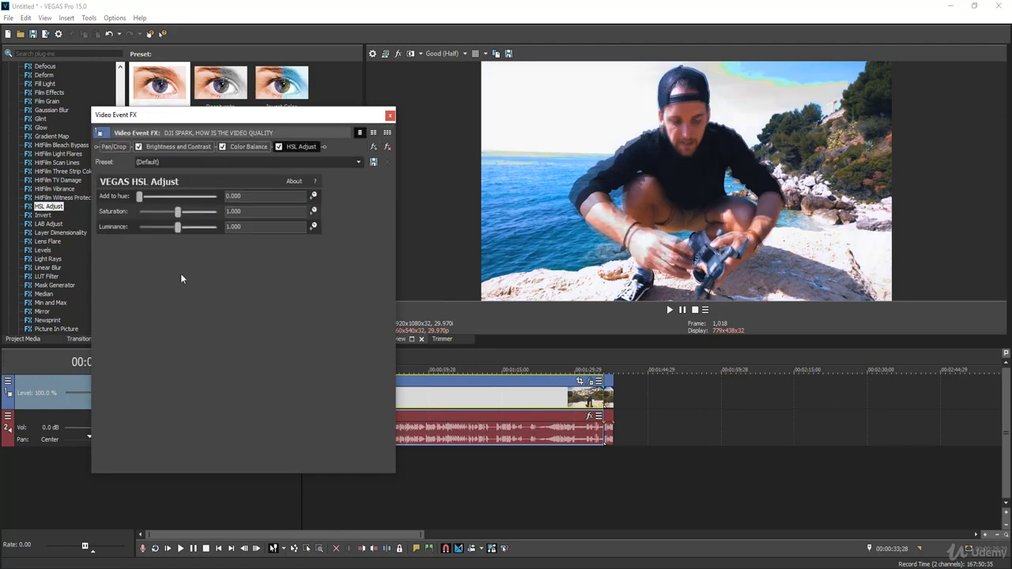
{"action": "left_click_drag", "start_coordinate": [141, 197], "coordinate": [168, 201]}
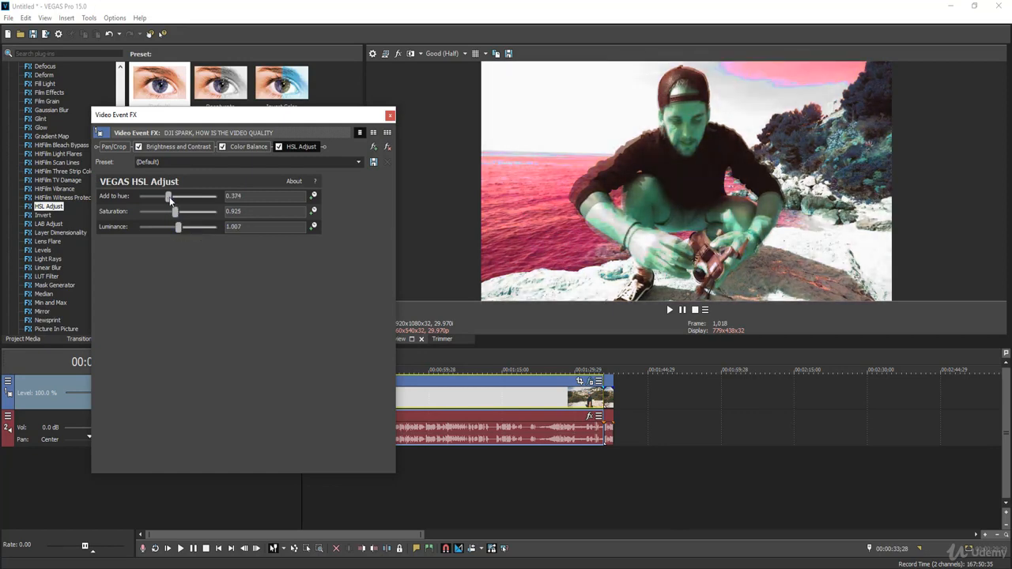
{"action": "left_click", "coordinate": [388, 119]}
Step: Preview the long clip from 00:00:23;07, and set the HSL Adjust Add to hue value to 0.667
{"action": "left_click", "coordinate": [249, 391]}
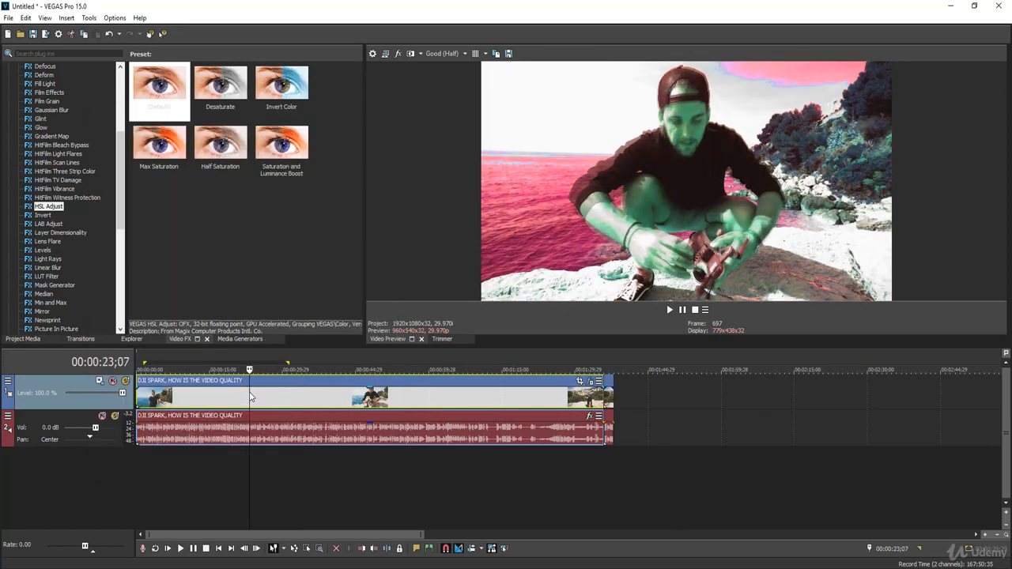
{"action": "key", "text": "space"}
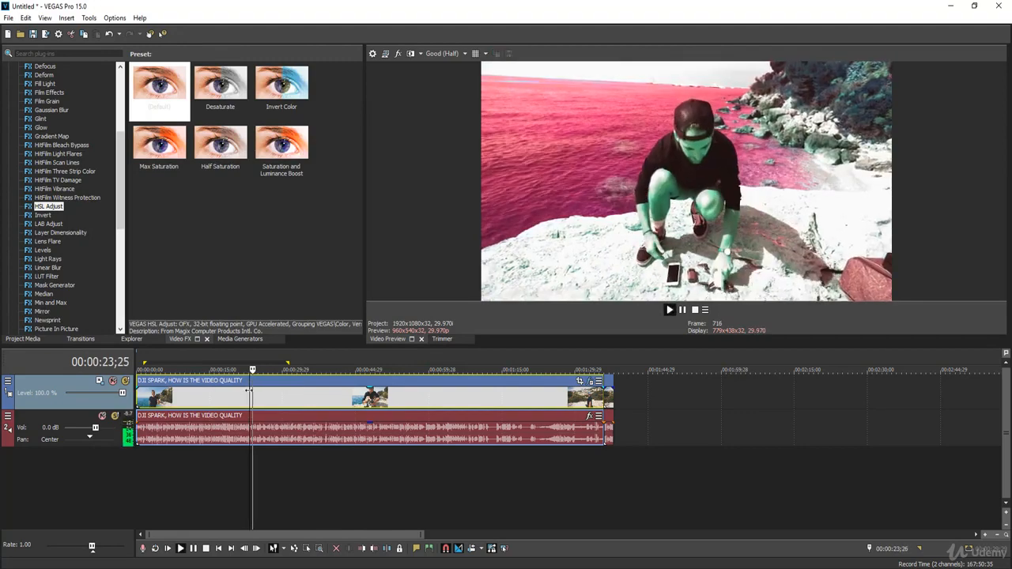
{"action": "left_click", "coordinate": [318, 399]}
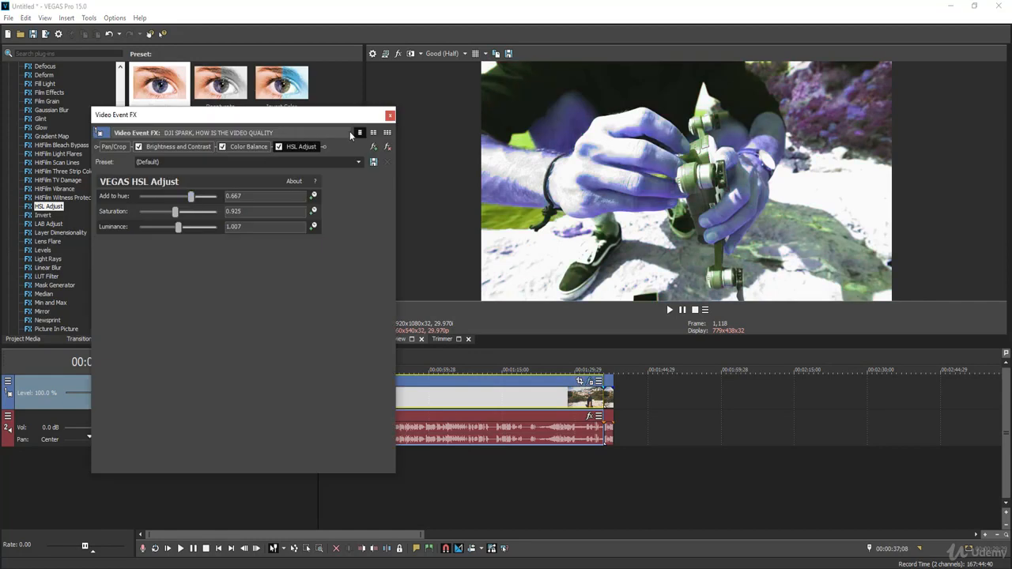
{"action": "left_click", "coordinate": [390, 116]}
Step: Preview the hue-shifted clip from 00:00:24;16
{"action": "left_click", "coordinate": [255, 403]}
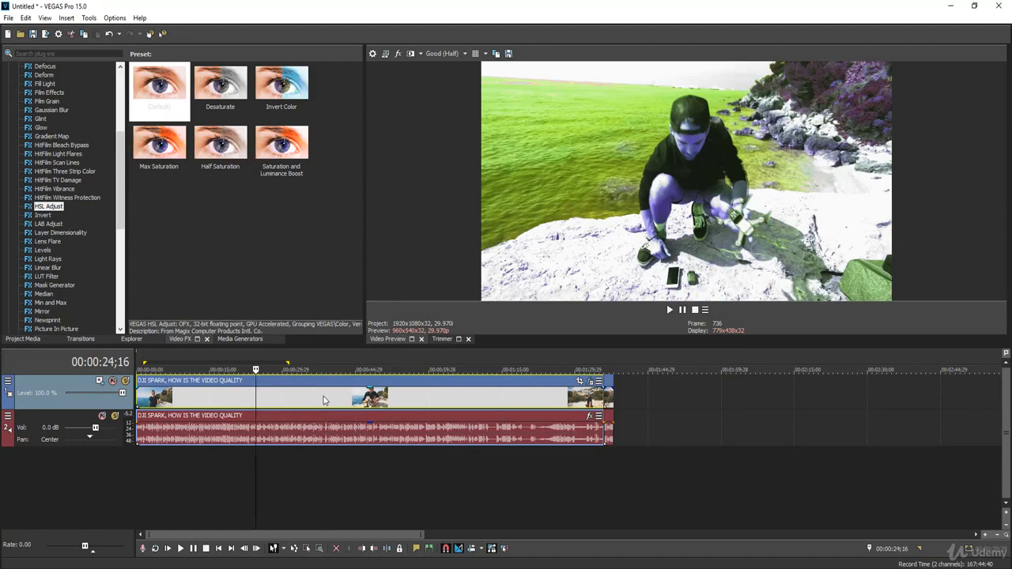
{"action": "key", "text": "space"}
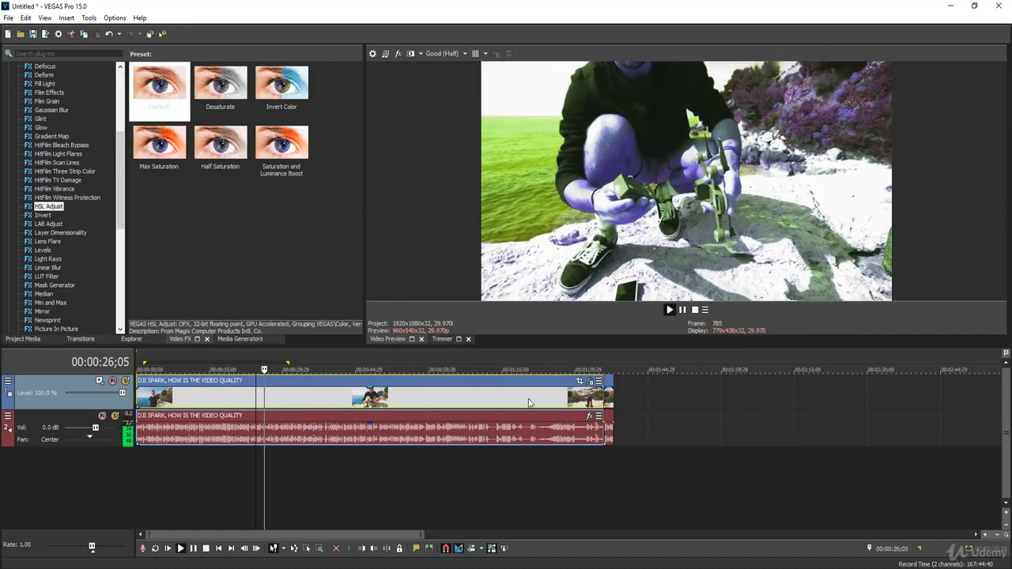
{"action": "key", "text": "space"}
Step: Try the Max Saturation and Half Saturation presets at 00:01:20;10, and remove the HSL Adjust effect from the clip
{"action": "left_click", "coordinate": [528, 401]}
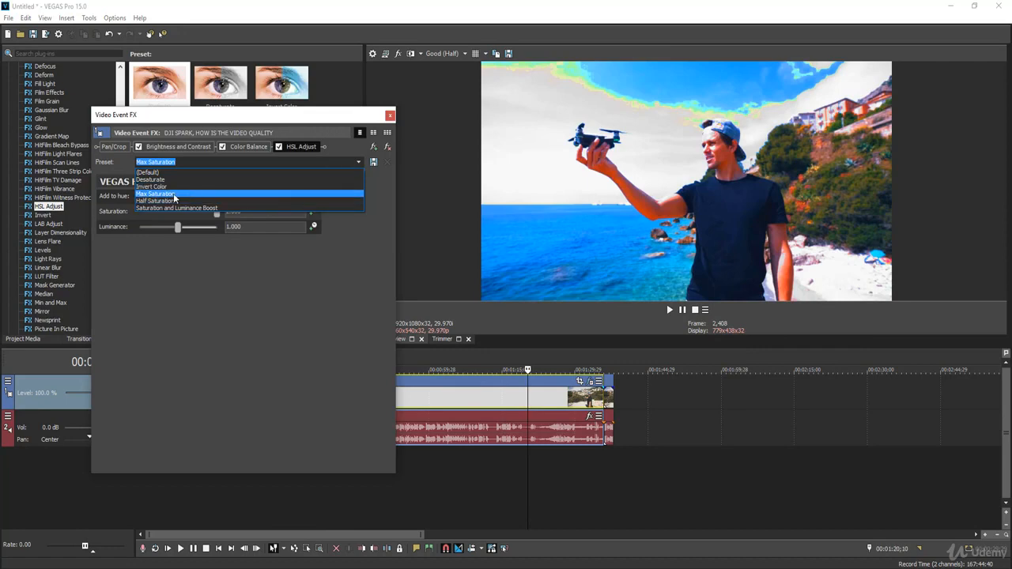
{"action": "left_click", "coordinate": [168, 203]}
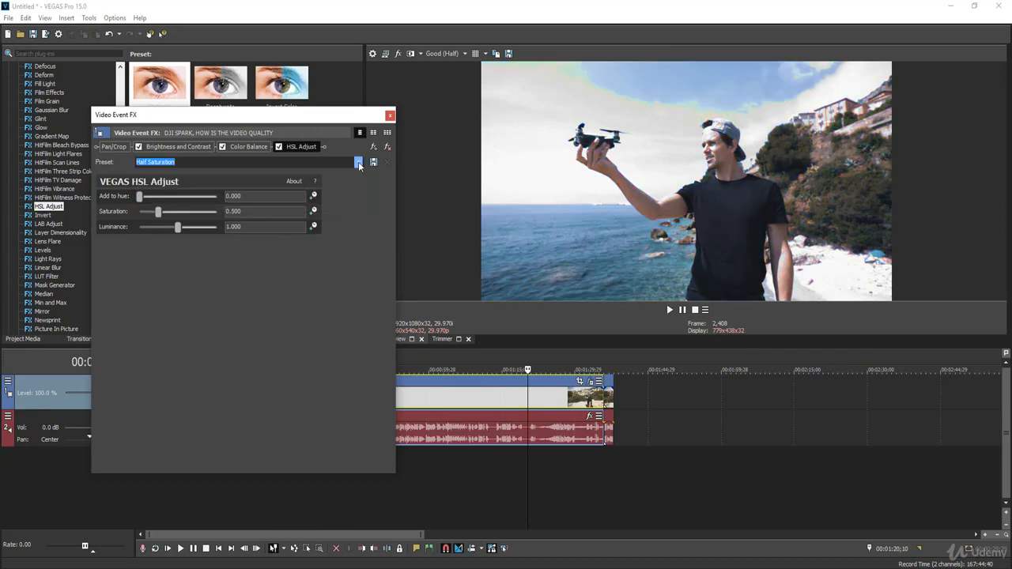
{"action": "left_click", "coordinate": [388, 147]}
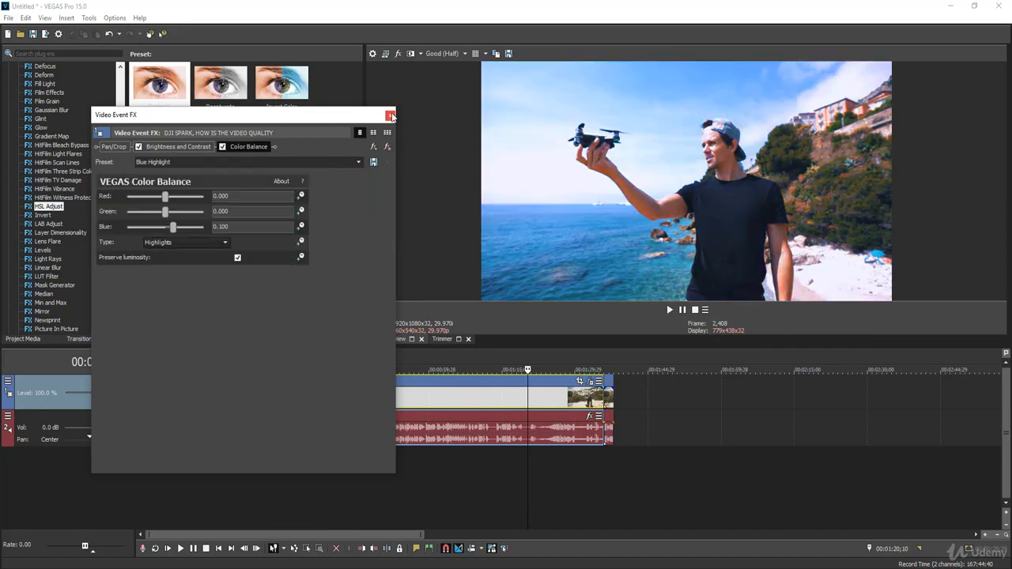
{"action": "left_click", "coordinate": [390, 116]}
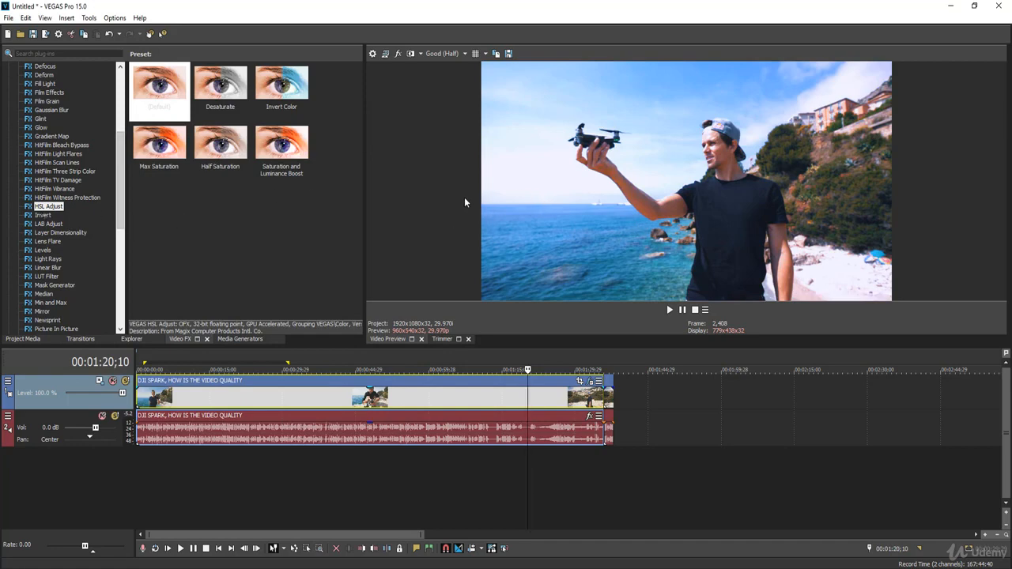
Step: Apply the Invert effect to the long video clip with the 100% Inversion preset and set its Blend amount to 0.986
{"action": "left_click", "coordinate": [41, 215]}
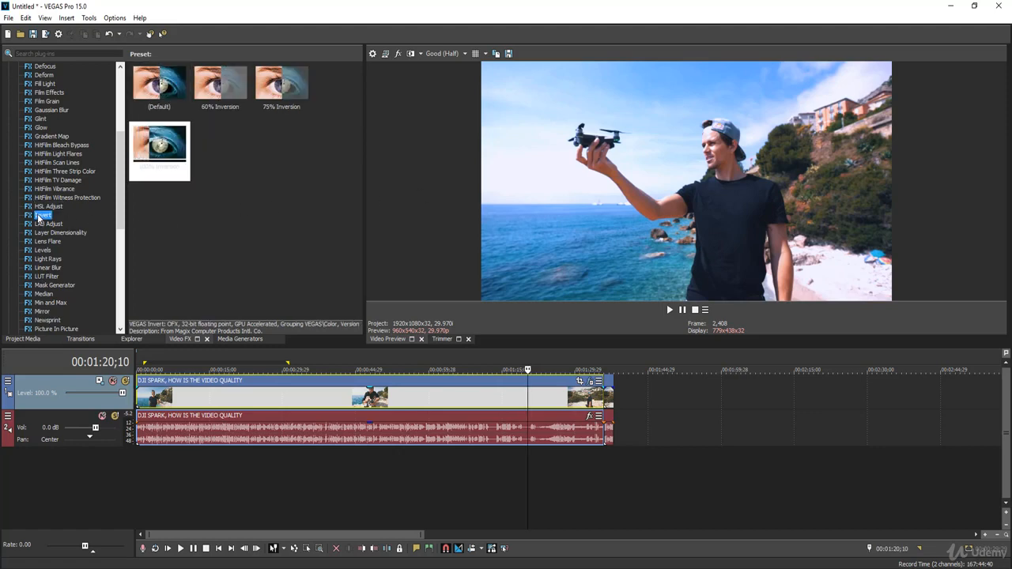
{"action": "left_click_drag", "start_coordinate": [38, 216], "coordinate": [277, 379]}
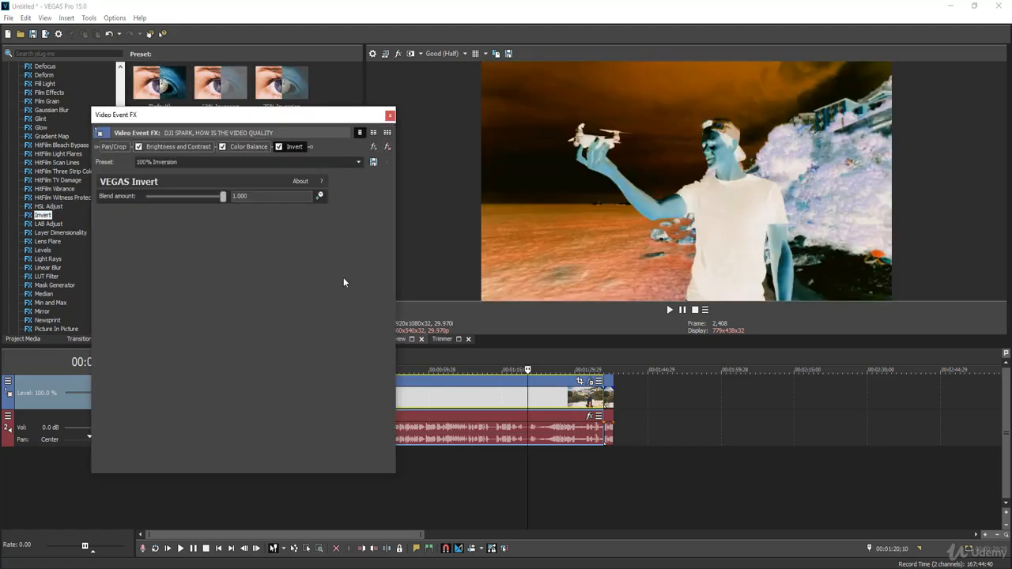
{"action": "mouse_move", "coordinate": [224, 196]}
{"action": "left_mouse_down"}
{"action": "mouse_move", "coordinate": [182, 197]}
{"action": "mouse_move", "coordinate": [224, 202]}
{"action": "left_mouse_up"}
Step: Preview a short stretch of the inverted clip and place the playhead at 00:01:13;03
{"action": "left_click", "coordinate": [456, 397]}
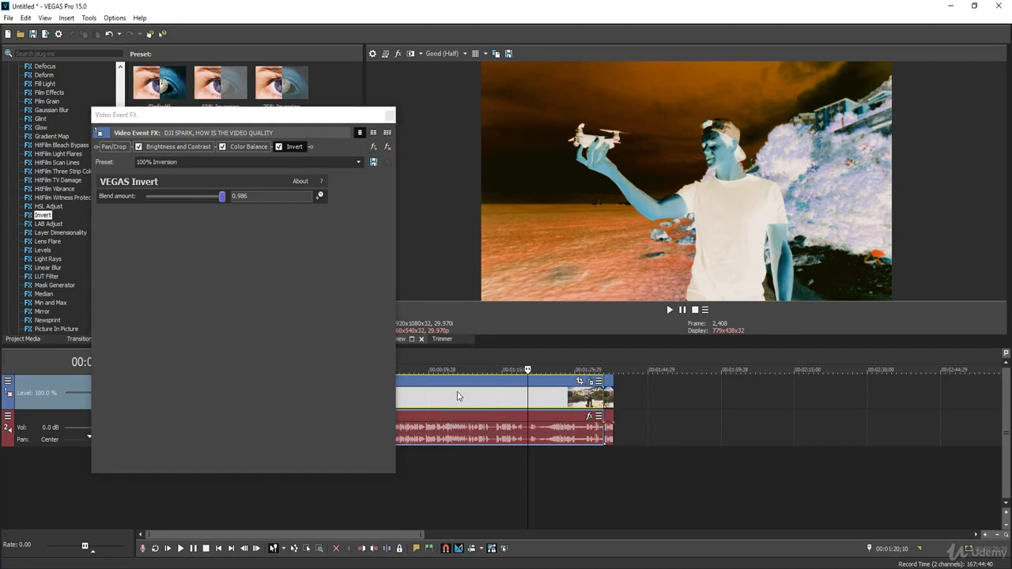
{"action": "key", "text": "space"}
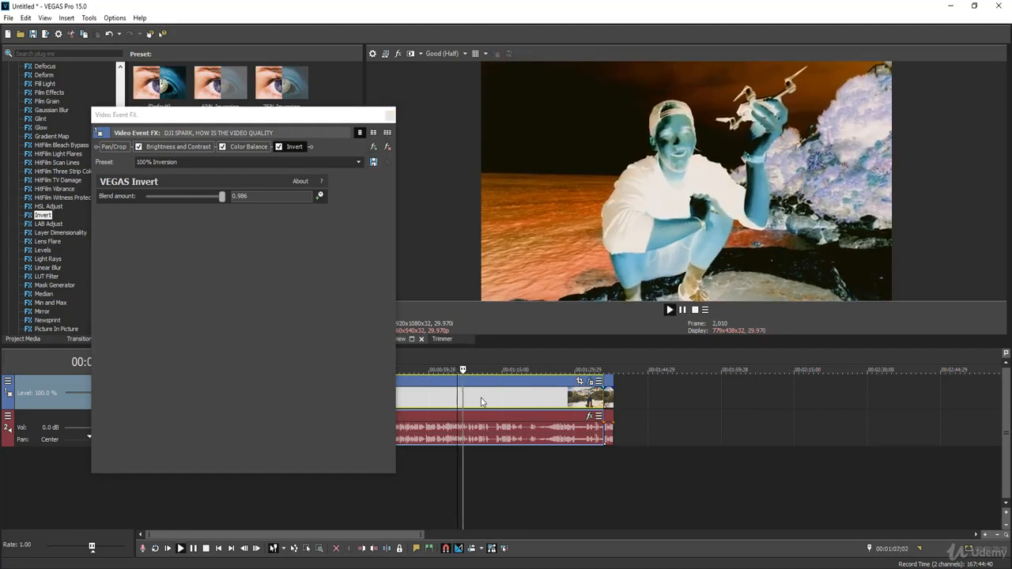
{"action": "key", "text": "space"}
{"action": "left_click", "coordinate": [493, 397]}
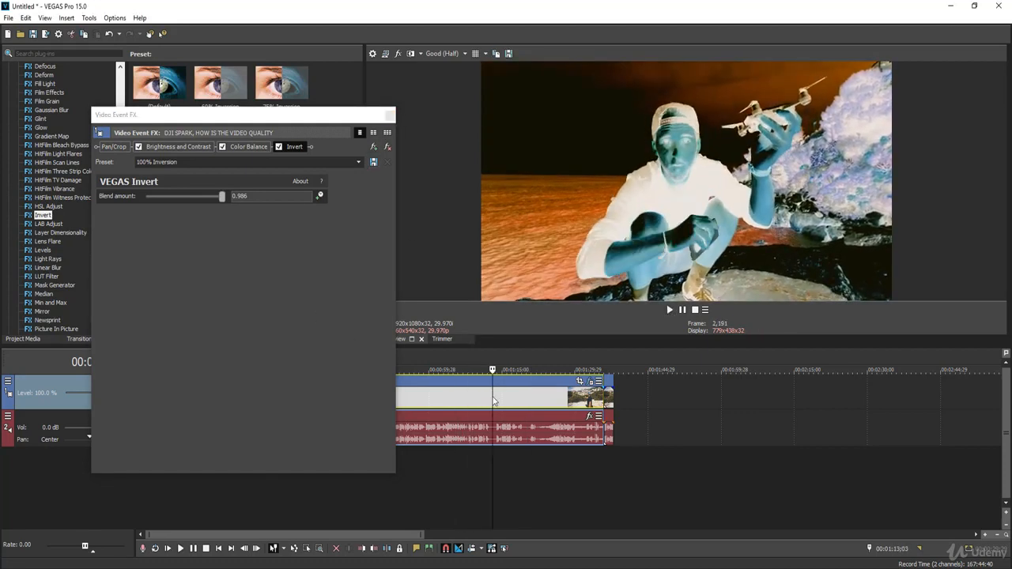
Step: Remove the Invert effect from the clip, close the effects window and look through the video effects list
{"action": "left_click", "coordinate": [387, 146]}
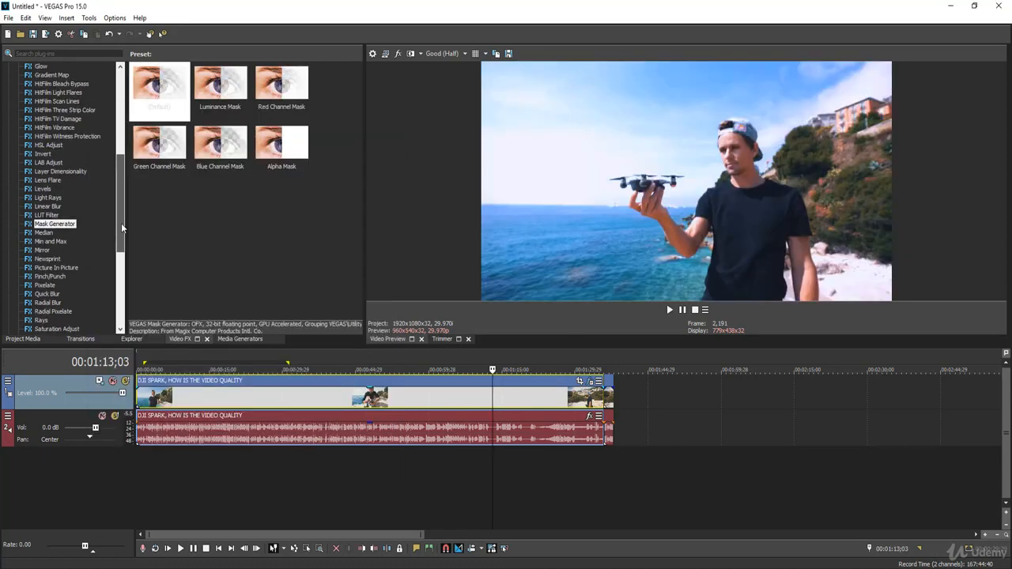
{"action": "left_click_drag", "start_coordinate": [121, 223], "coordinate": [122, 190]}
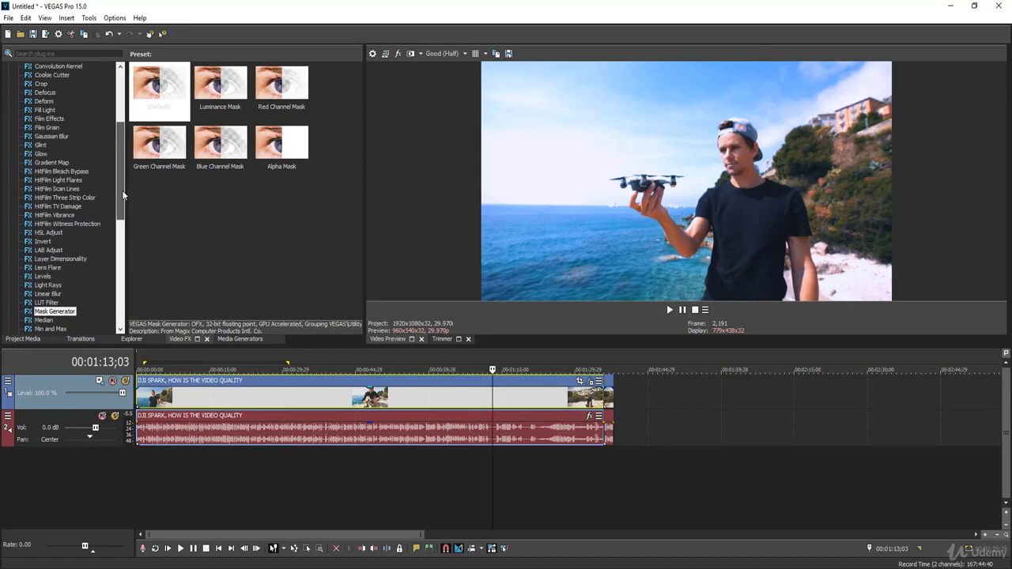